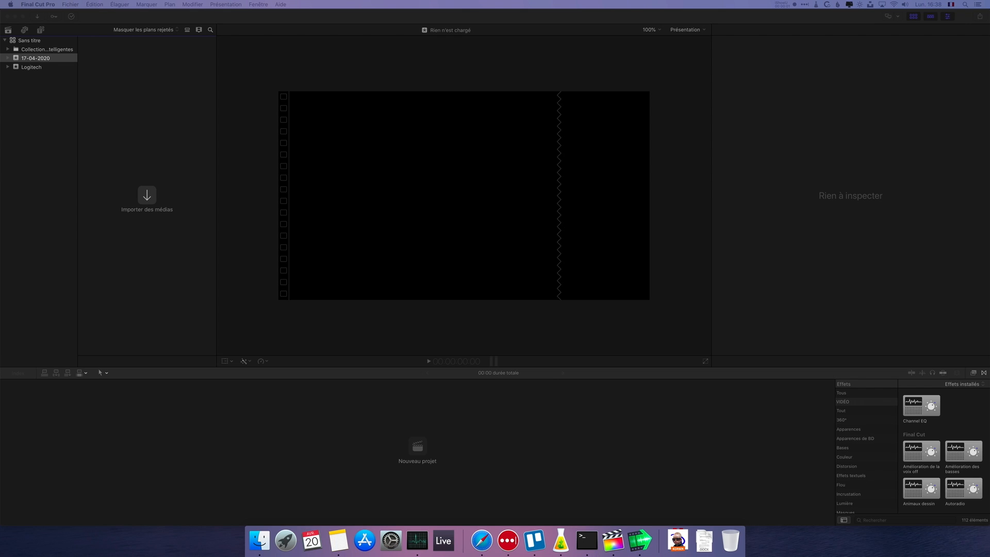
- Import the media file Screencast-20 Apr 2020-16.36.44 into the 17-04-2020 event
drag(1, 278, 155, 239)
click(158, 219)
drag(118, 66, 417, 449)
- Create a project named test in the 17-04-2020 event and place the screencast clip at the start of its timeline
click(417, 447)
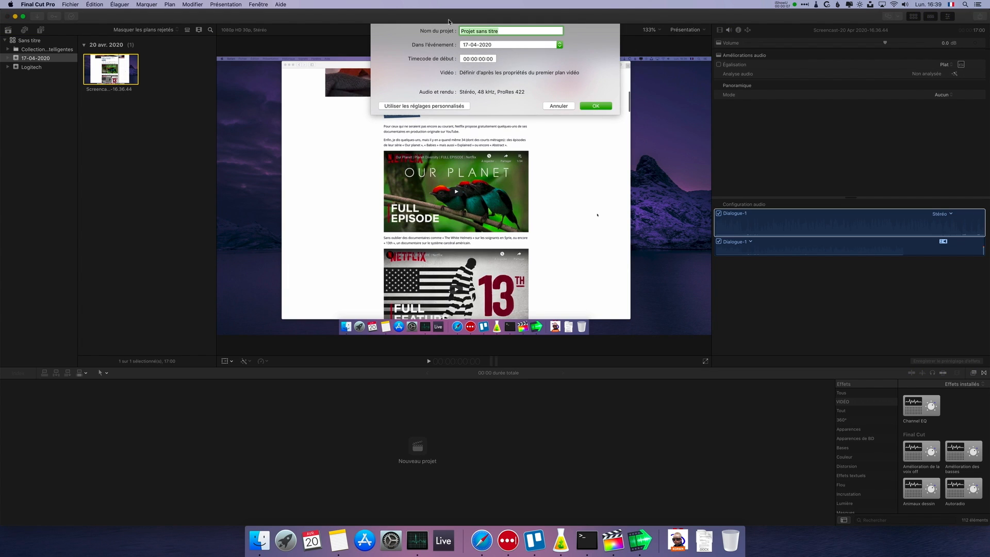
text(test)
key(Return)
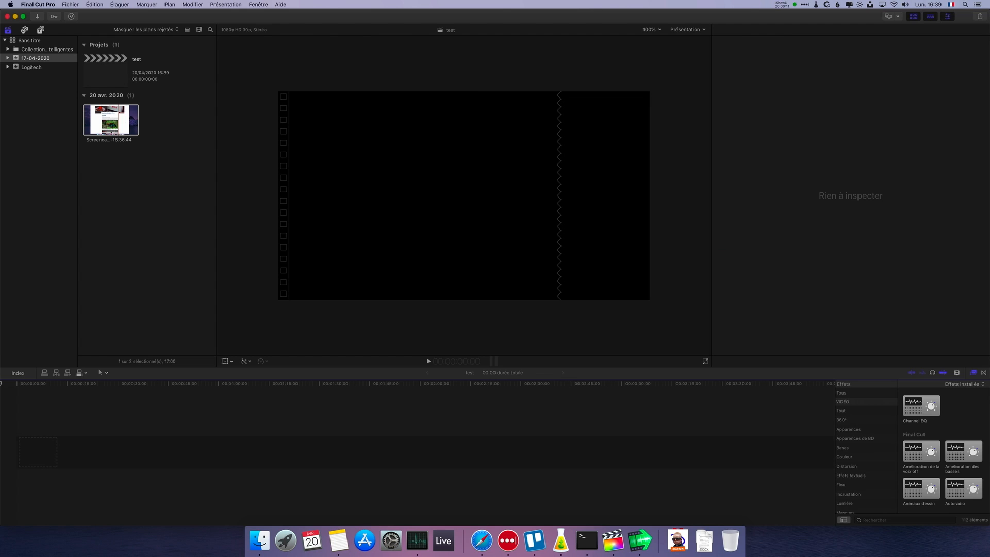
drag(114, 130, 14, 455)
key(super+4)
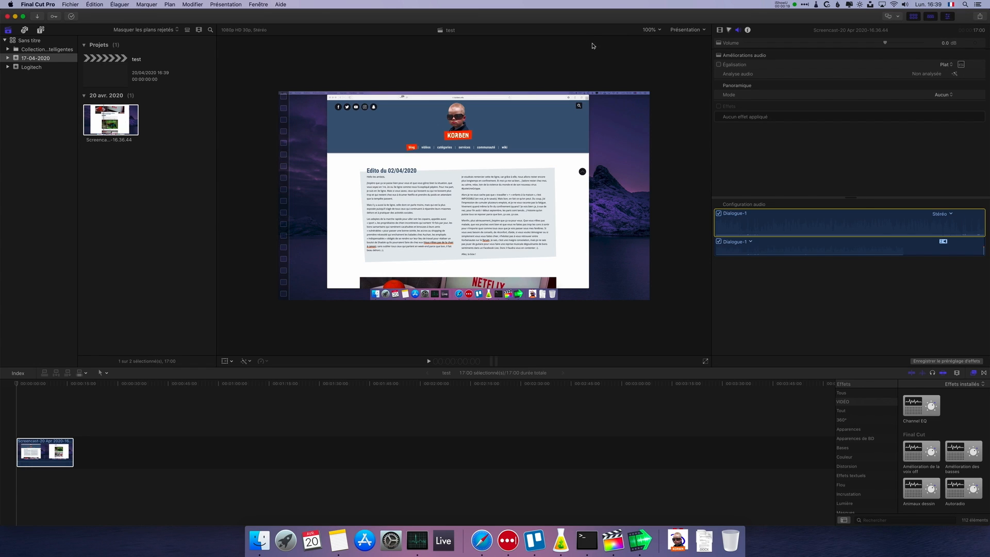
- Play the screencast clip through at 150% viewer zoom to preview it, and return the playhead to the start
click(659, 30)
click(652, 81)
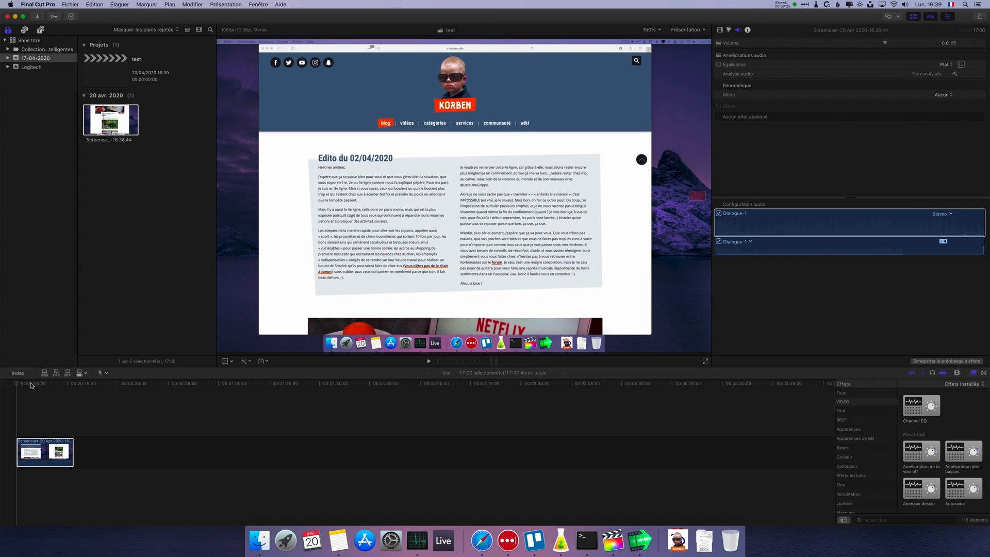
click(37, 449)
key(space)
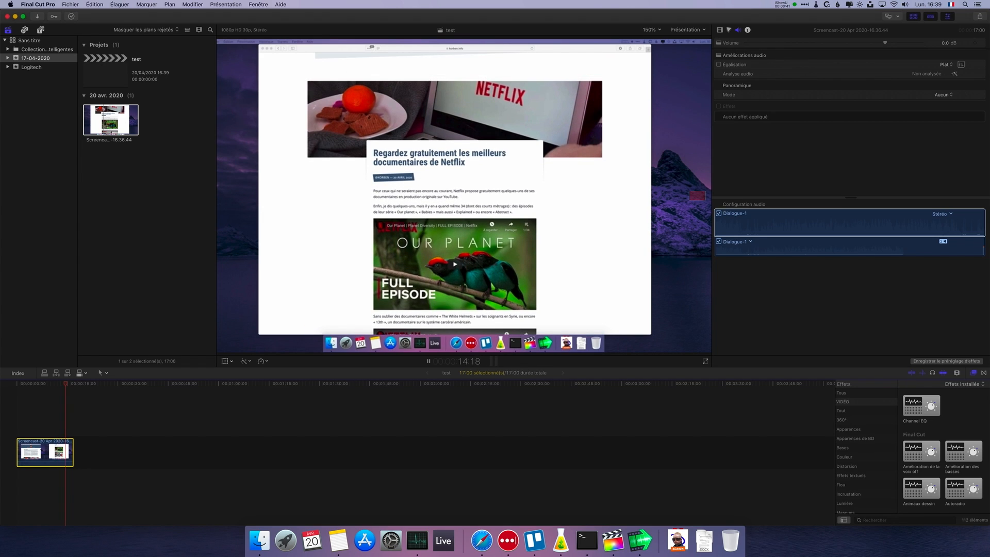
key(space)
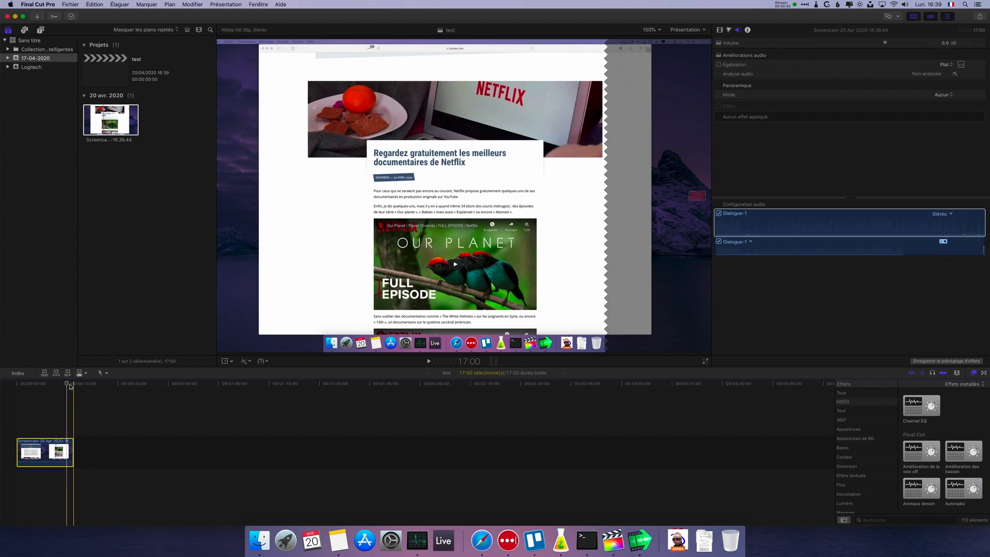
key(Home)
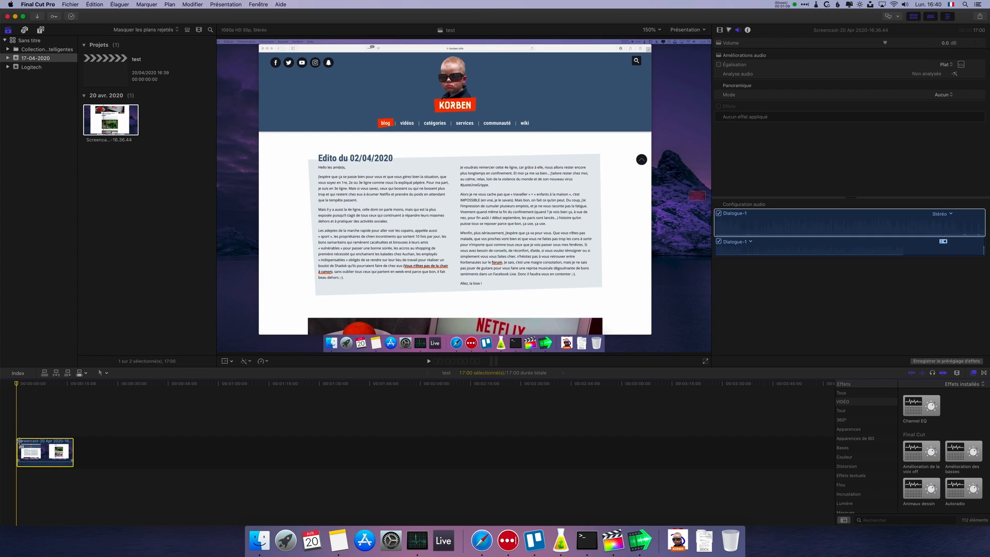
- Split the screencast clip at 5:15 and duplicate its first segment as a connected clip directly above it
click(22, 393)
drag(22, 387, 25, 386)
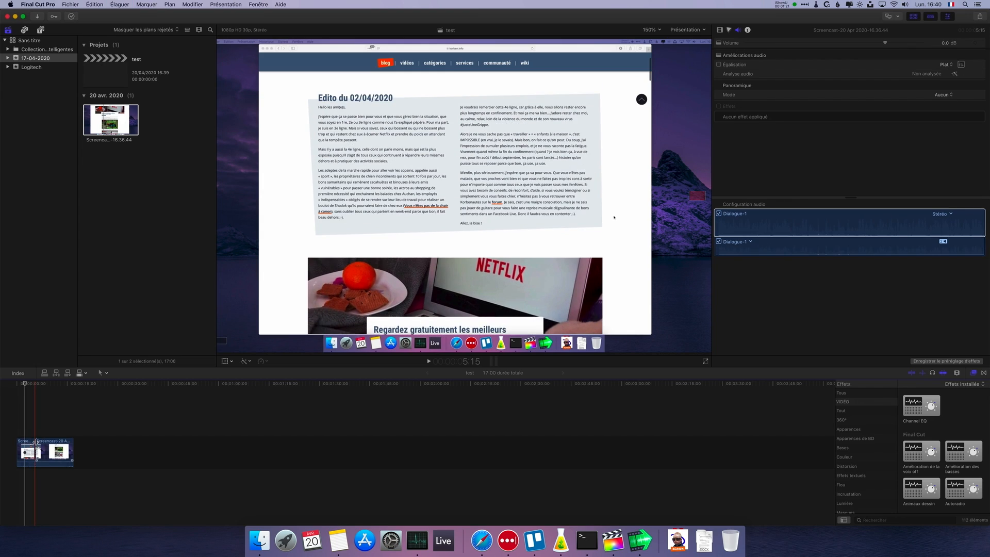
click(30, 450)
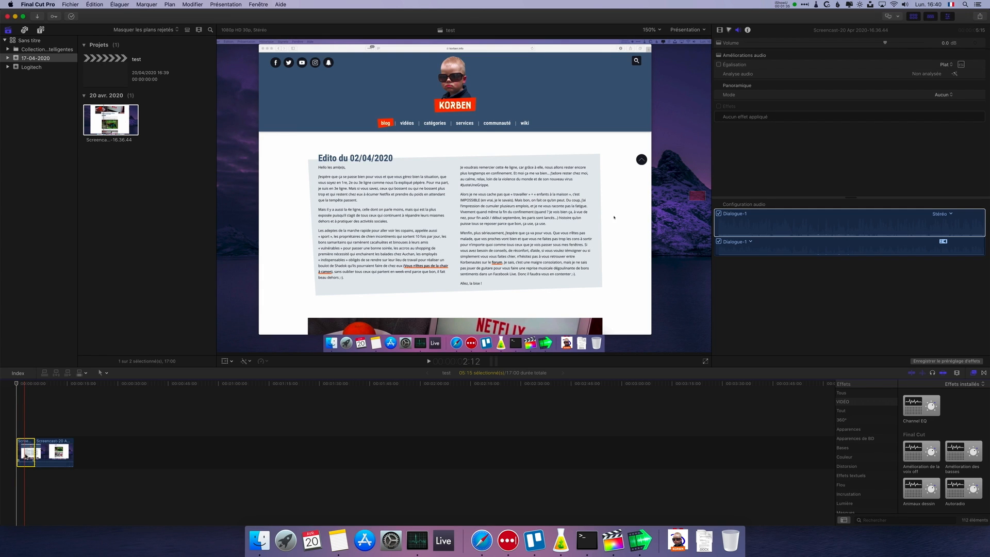
drag(25, 455, 27, 426)
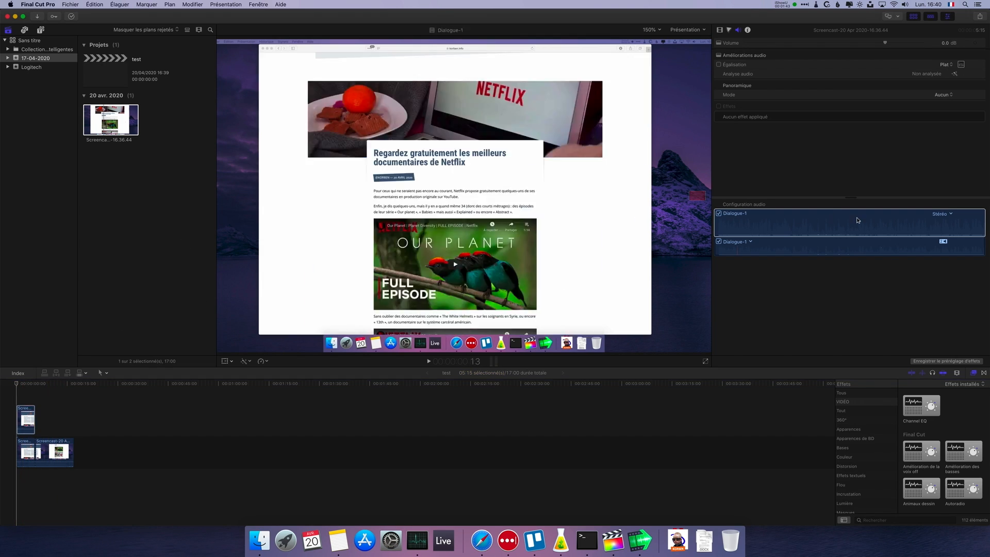
- Apply the Gaussien effect from the Flou category to the connected clip above the first segment
click(850, 394)
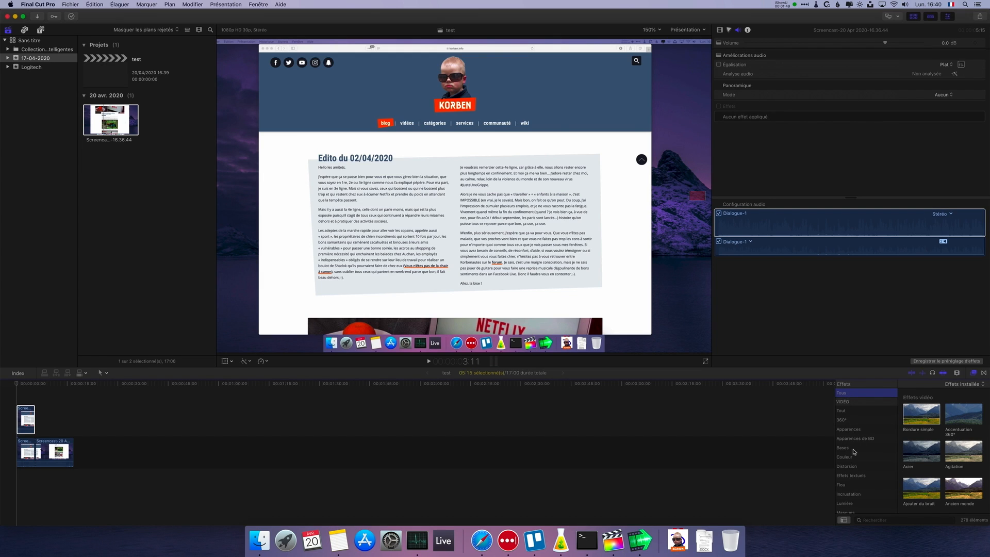
click(854, 484)
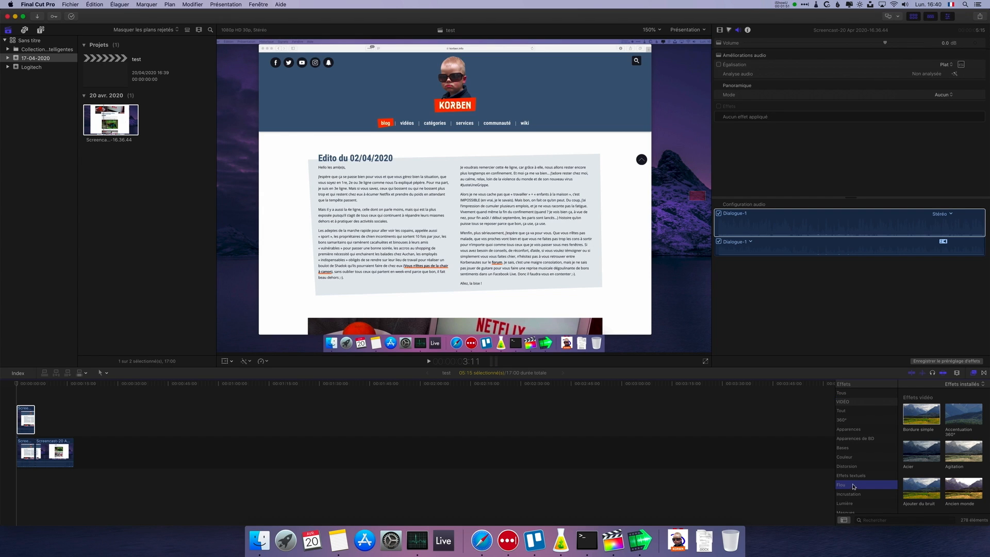
scroll(950, 444, down, 2)
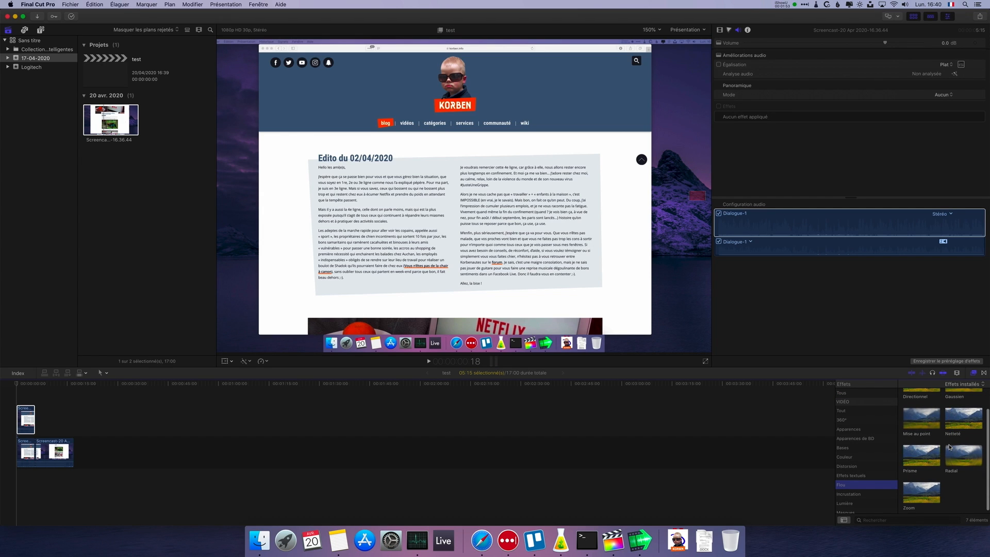
scroll(949, 446, up, 1)
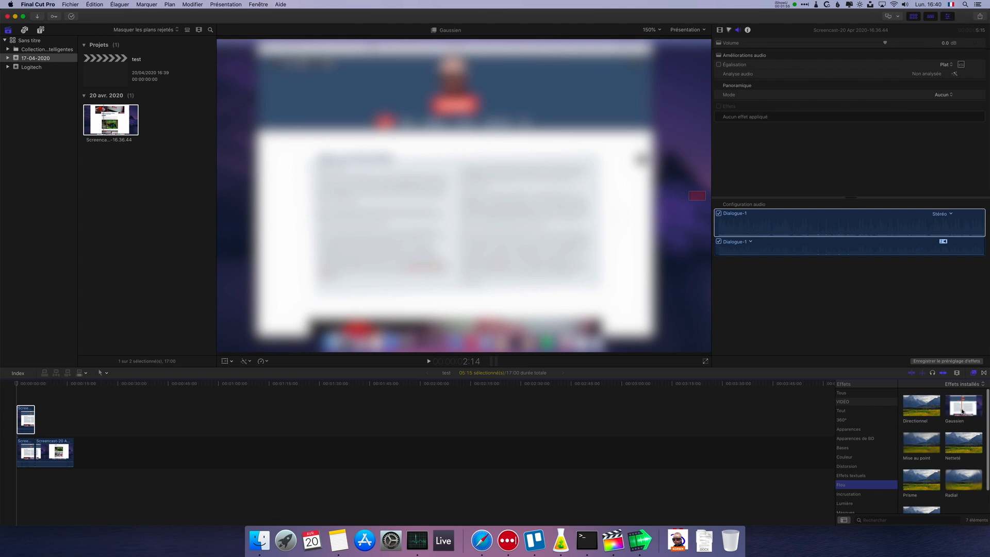
drag(963, 406, 31, 418)
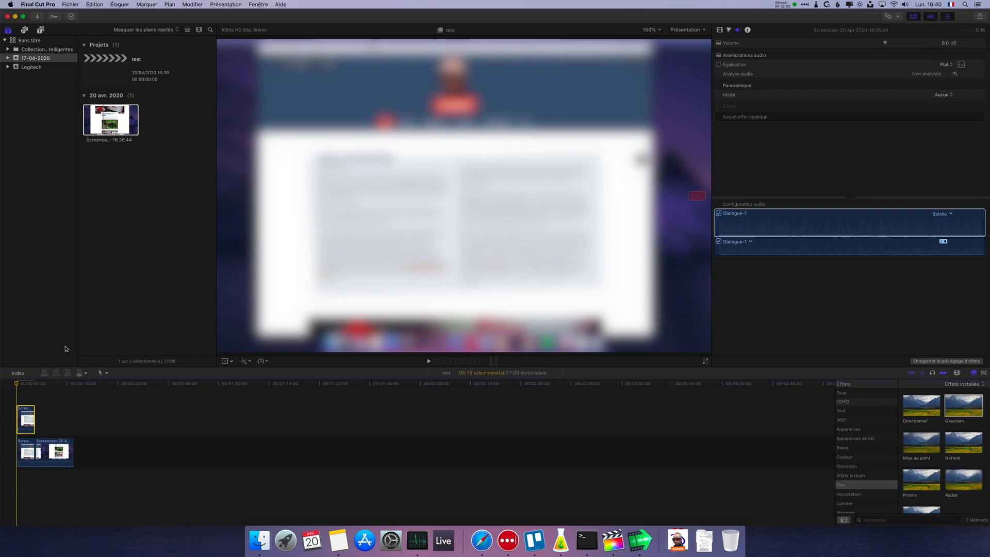
- Trim the blurred connected clip with the Recadrer tool so it covers only the portrait and KORBEN logo in the page header
click(225, 361)
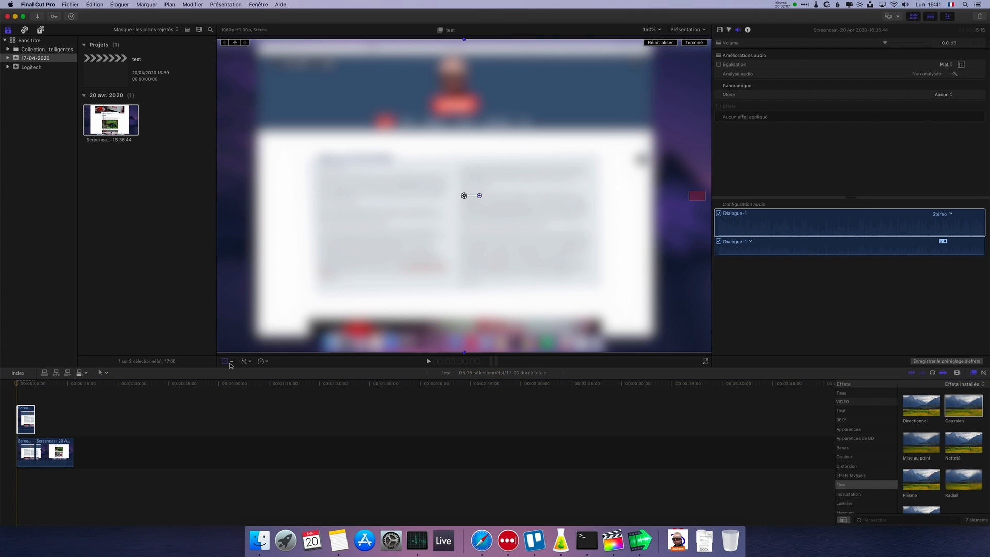
click(232, 363)
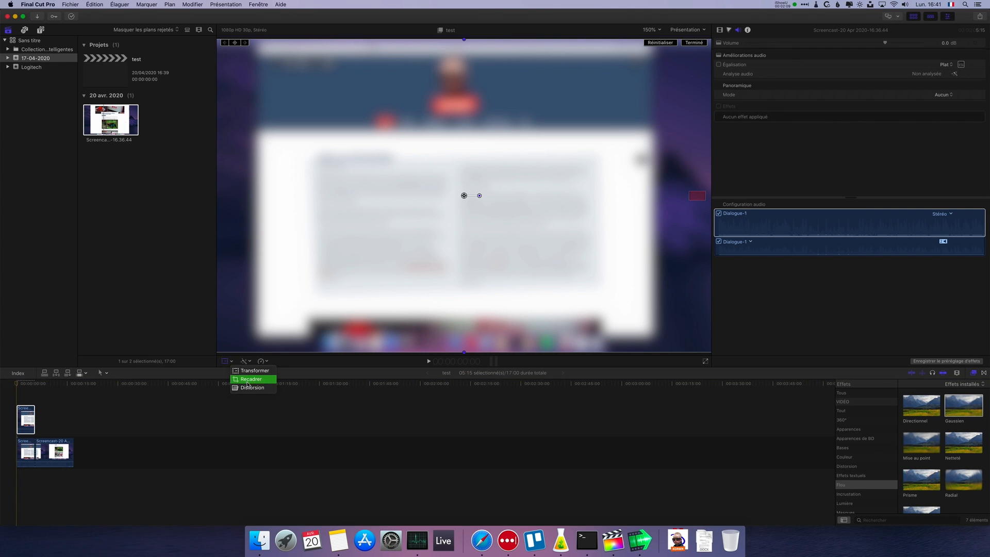
click(247, 381)
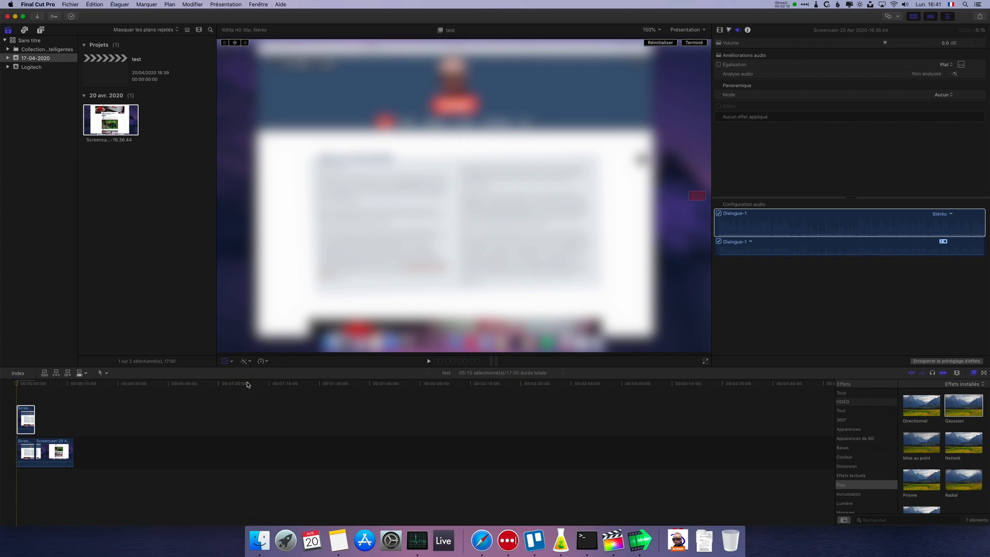
click(662, 30)
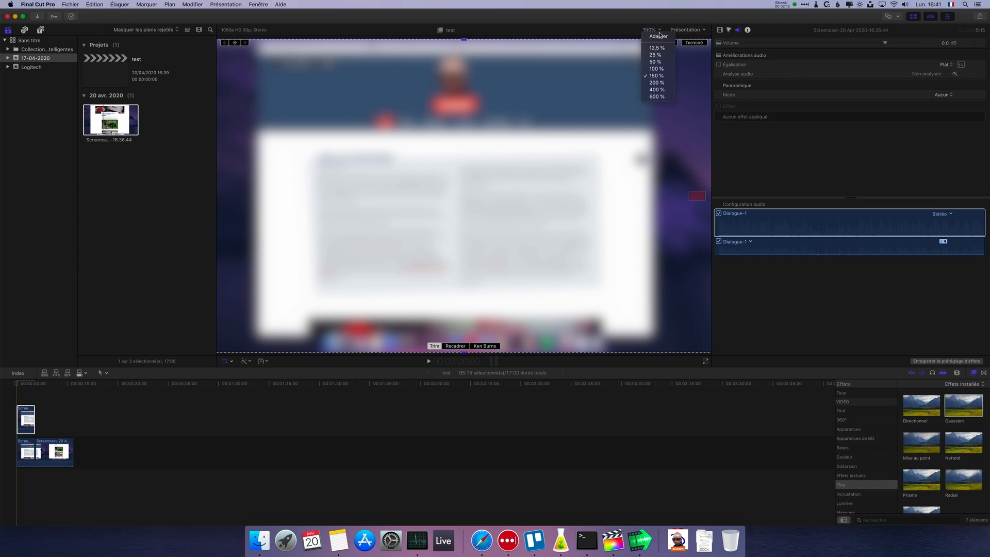
click(654, 70)
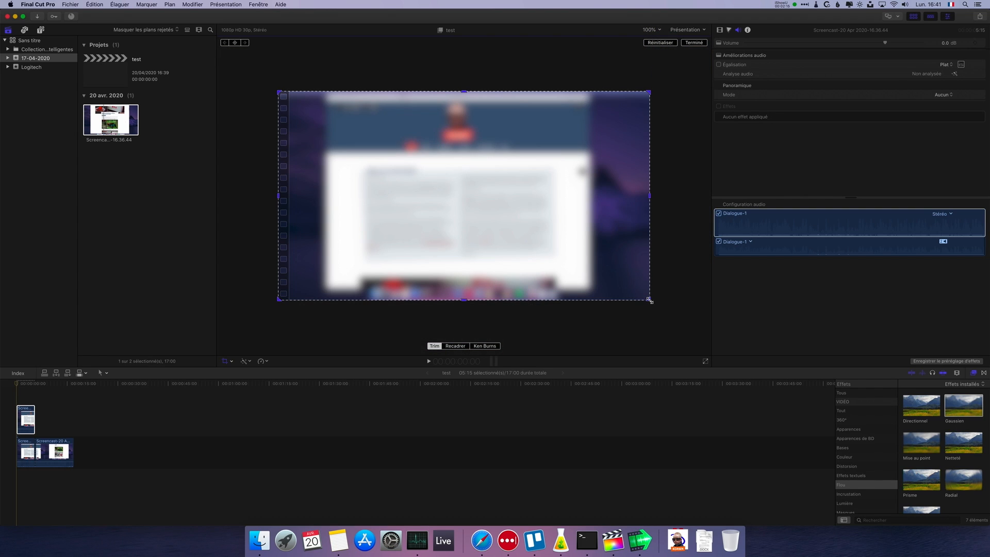
drag(649, 299, 477, 143)
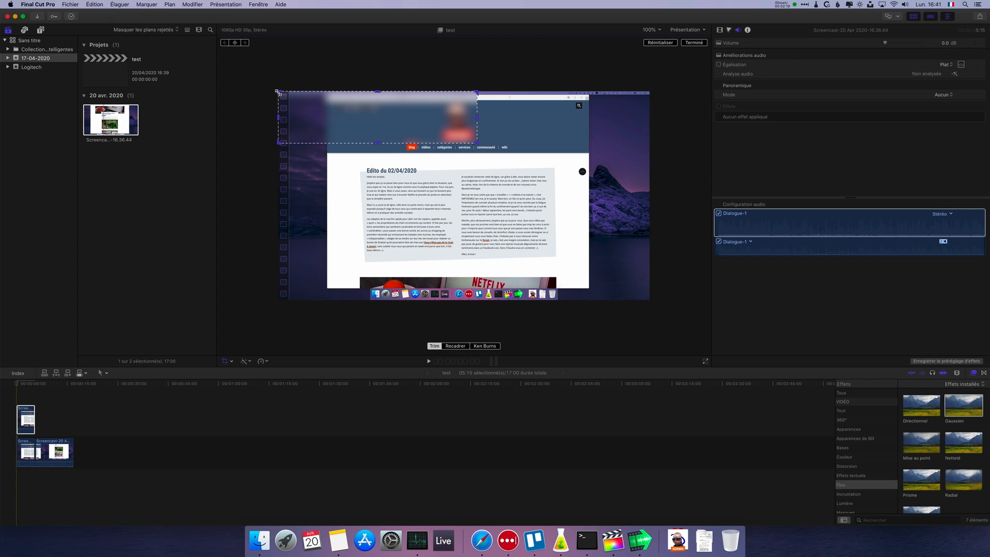
drag(278, 93, 437, 102)
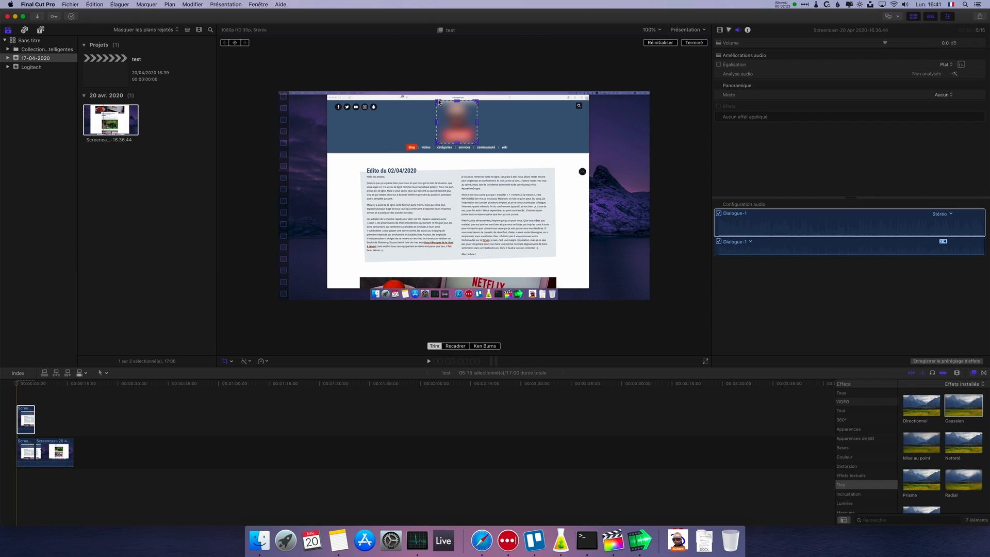
key(Return)
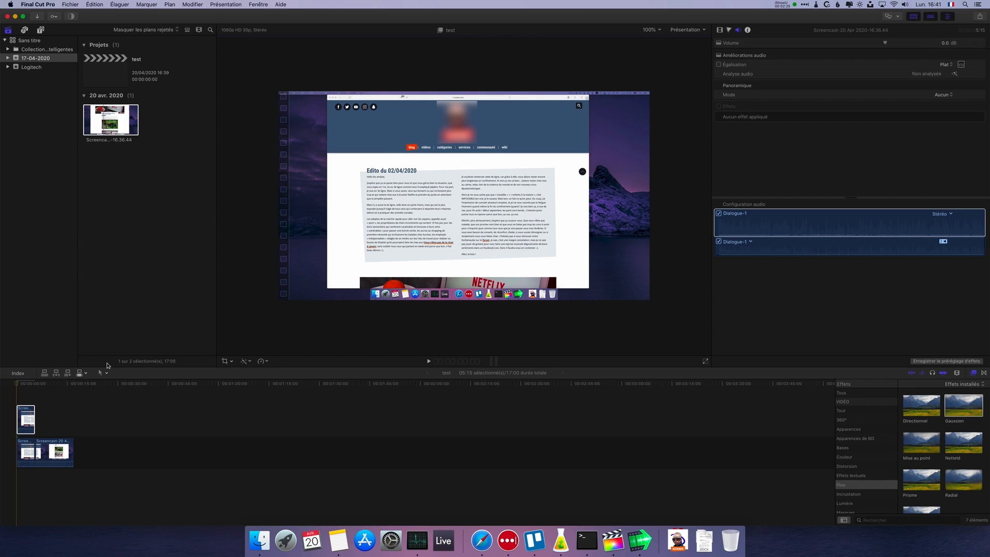
- Play back the opening section to check the blurred logo area, and return the playhead to the start
key(space)
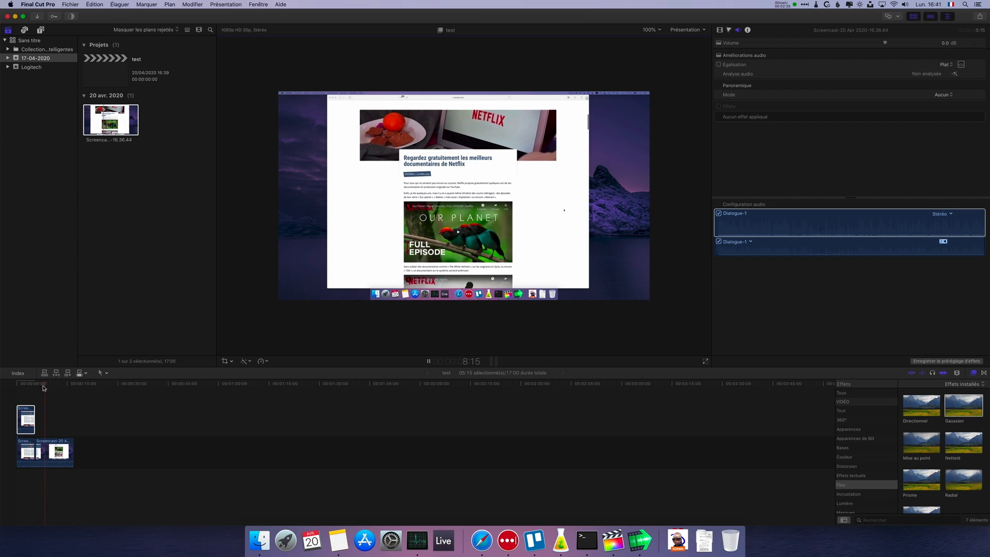
drag(44, 387, 8, 384)
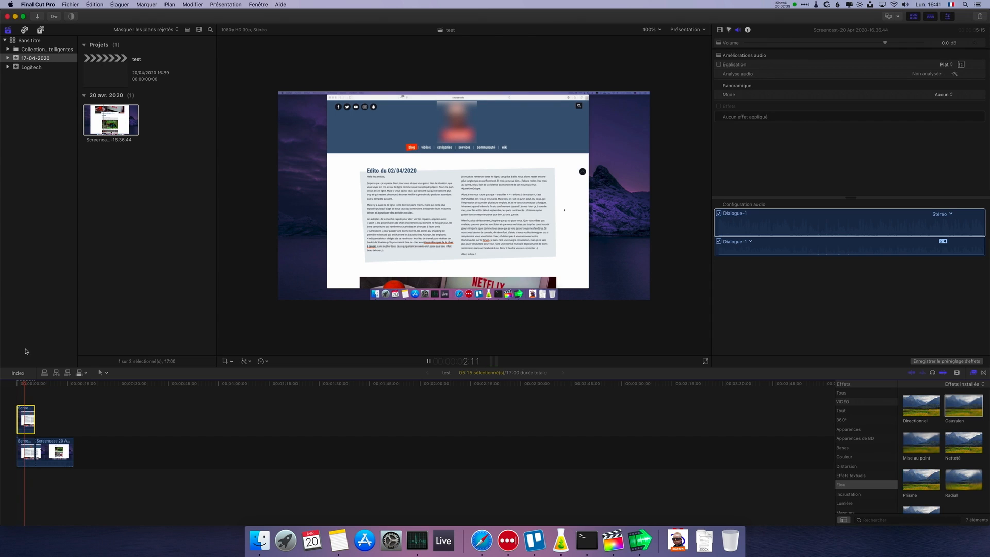
key(space)
drag(29, 386, 16, 384)
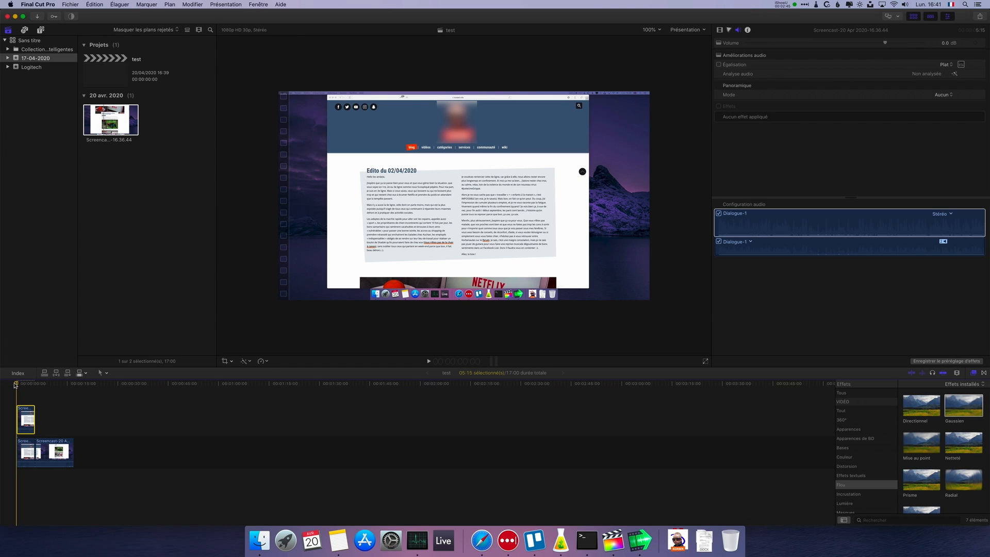
- Split the main clip at 7:24 and apply the Censuré effect, found by searching all effects for "censure", to its last segment
drag(17, 384, 42, 393)
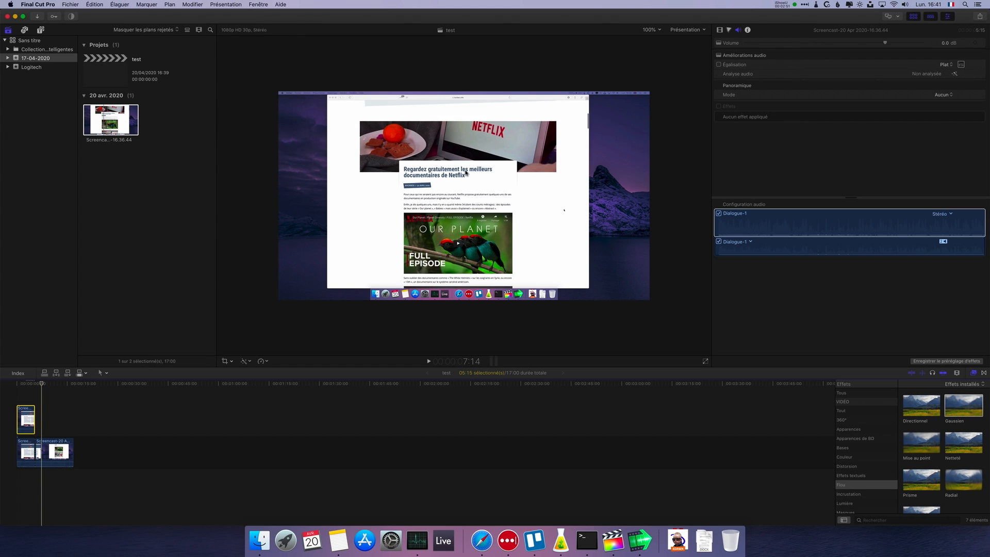
drag(43, 384, 44, 388)
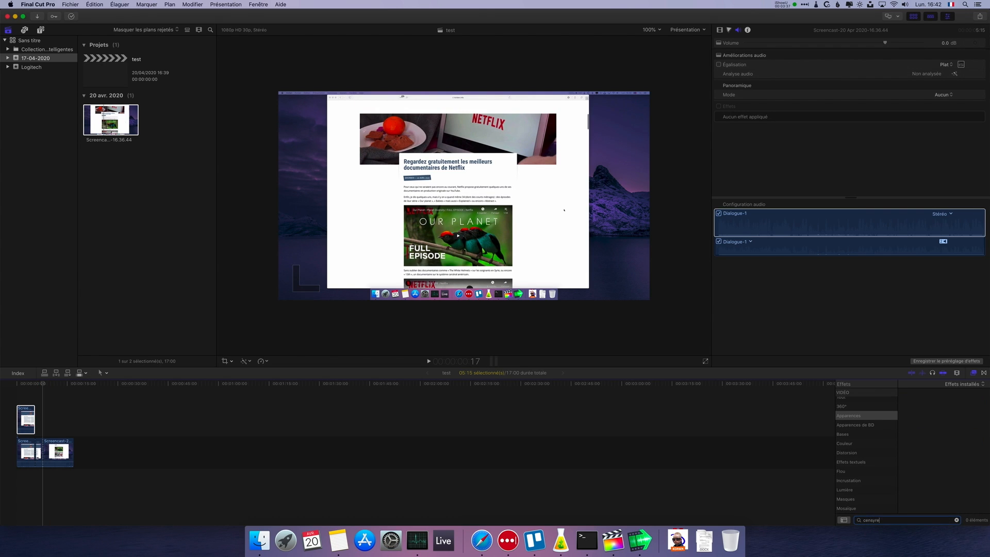
text(e)
key(super+a)
key(Tab)
scroll(864, 423, up, 2)
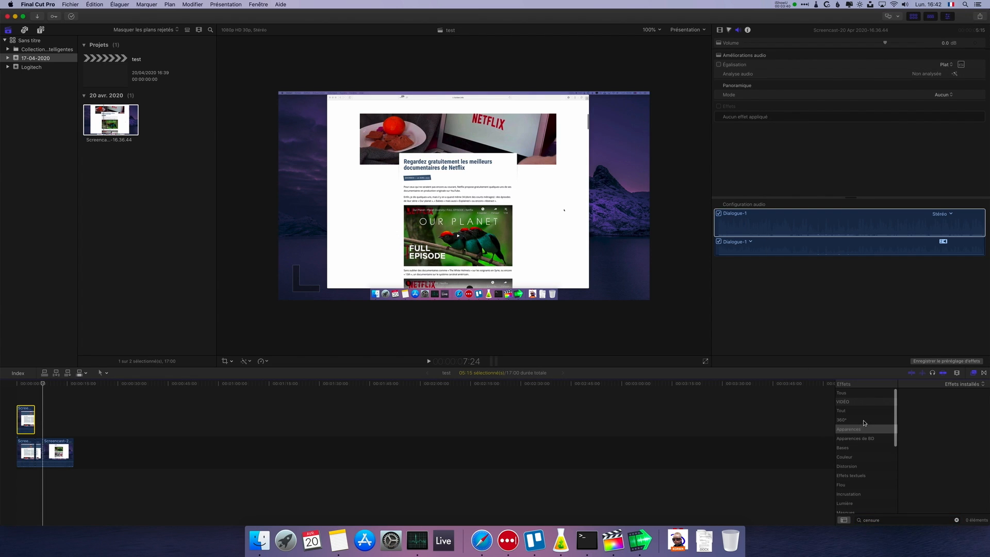
click(848, 395)
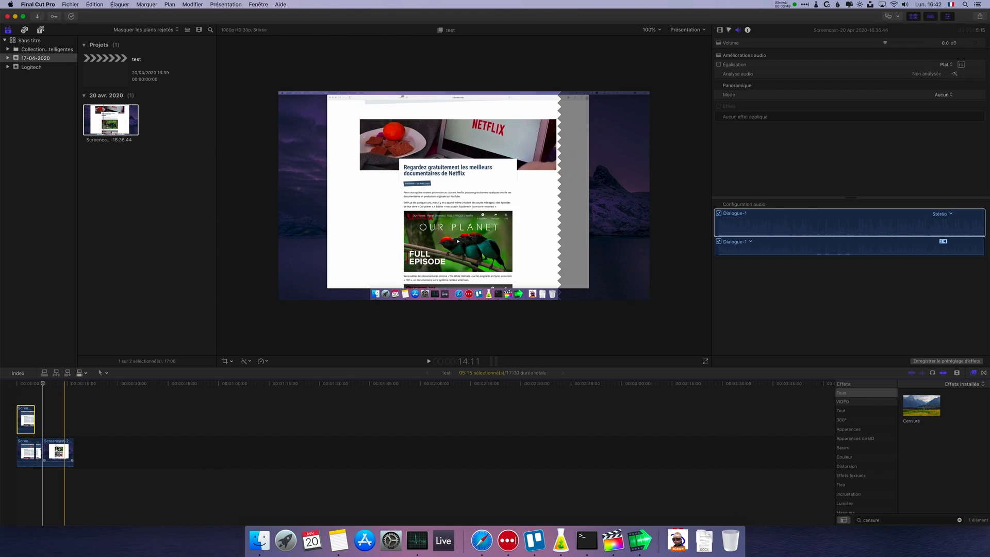
drag(922, 405, 64, 455)
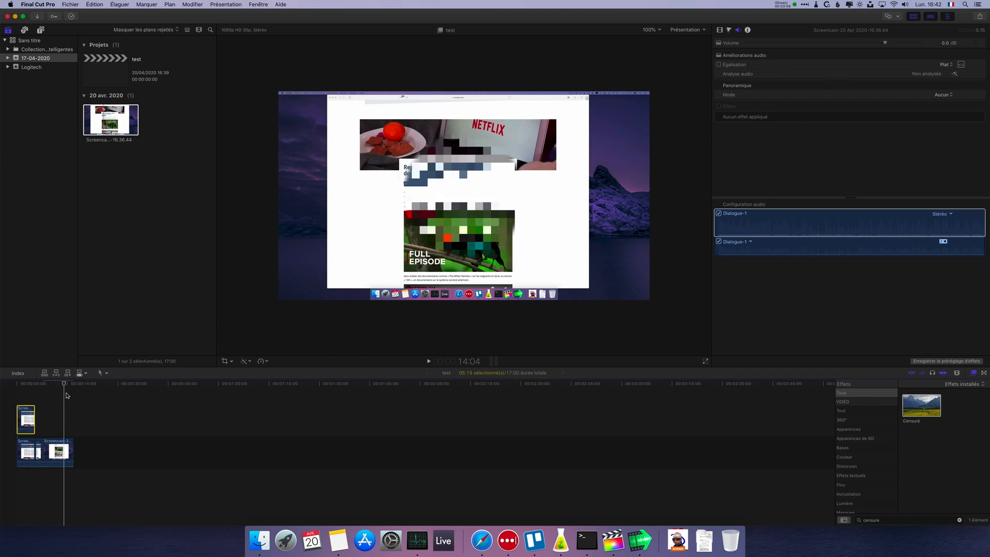
- Shrink the last segment's Censuré circle to a radius of about 120 and centre it at X 0,11 and Y 0,34, over the laptop screen
click(44, 452)
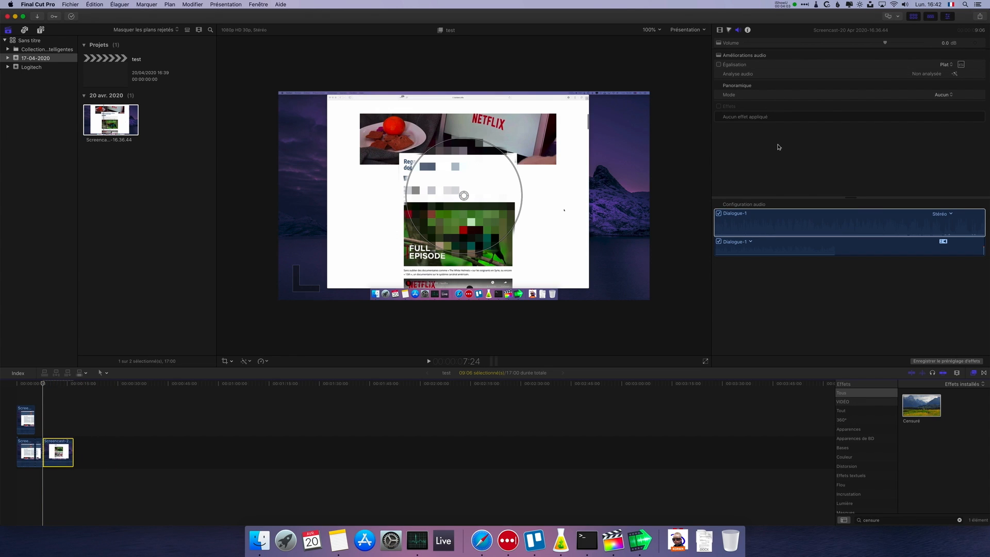
click(728, 31)
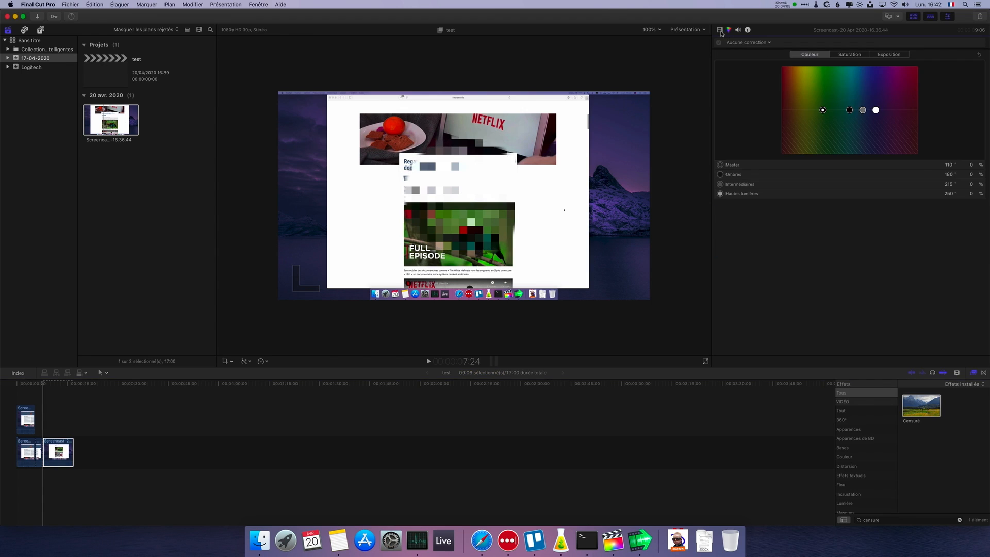
click(721, 31)
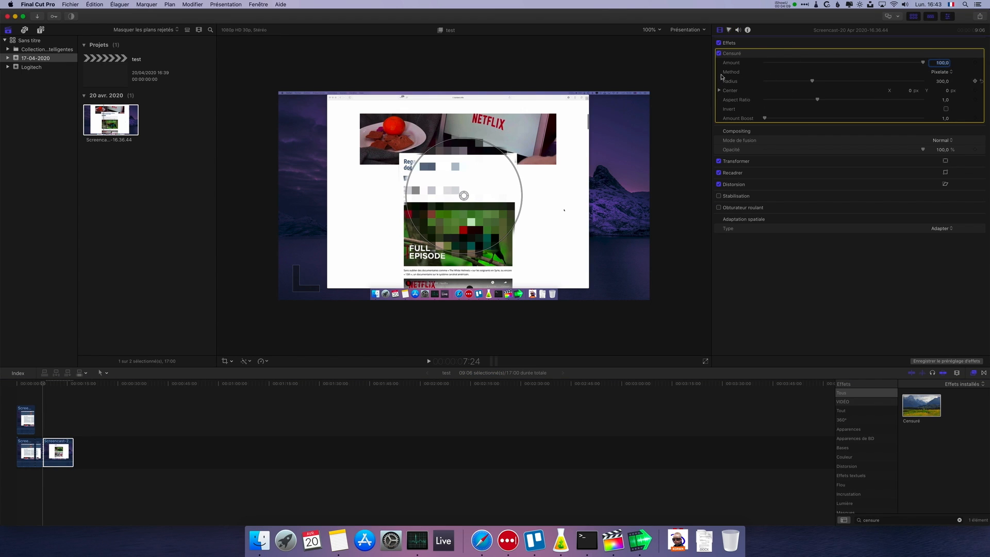
click(719, 54)
click(719, 54)
drag(506, 232, 504, 142)
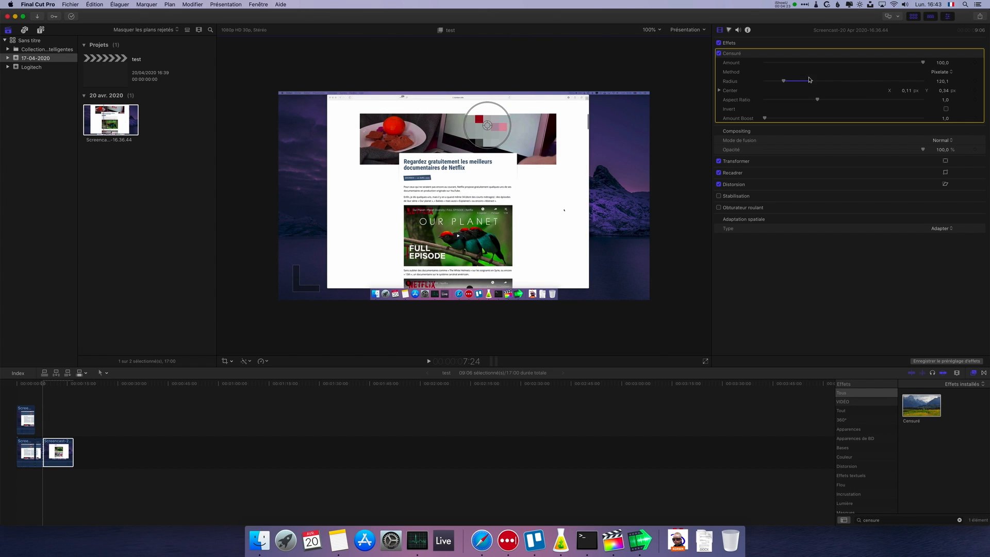
- Try out the Blur, Darken and Rectangle methods of the Censuré effect on the last segment
click(943, 73)
click(941, 79)
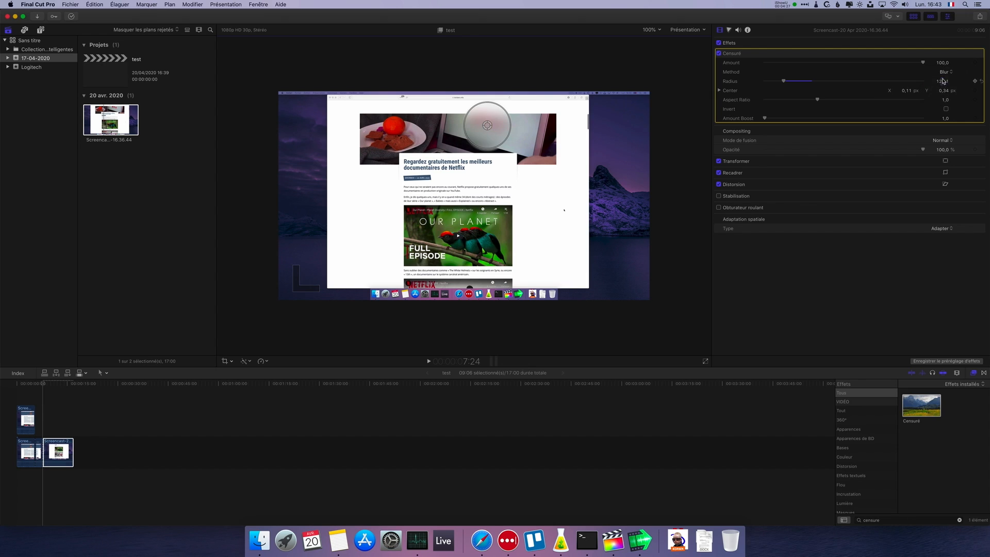
click(947, 73)
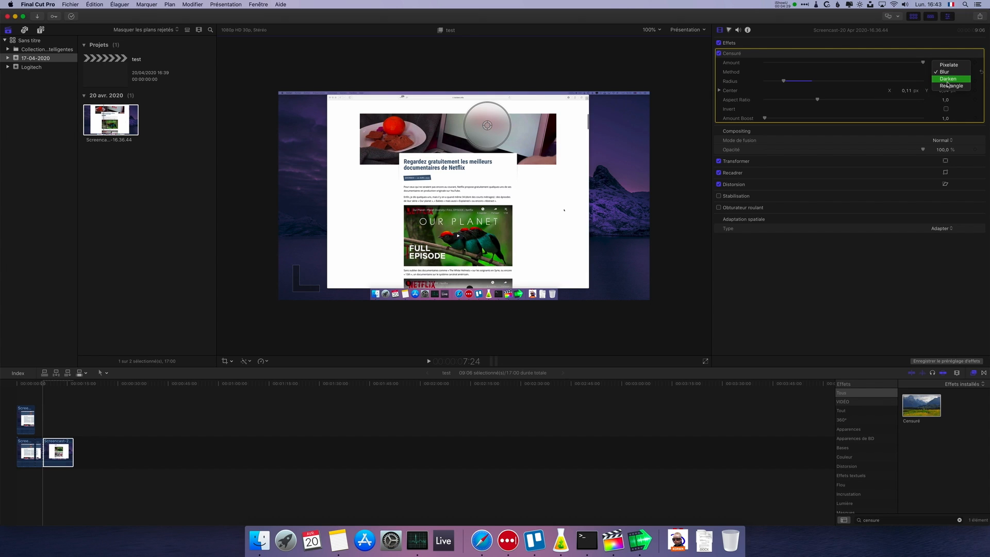
click(946, 86)
click(946, 74)
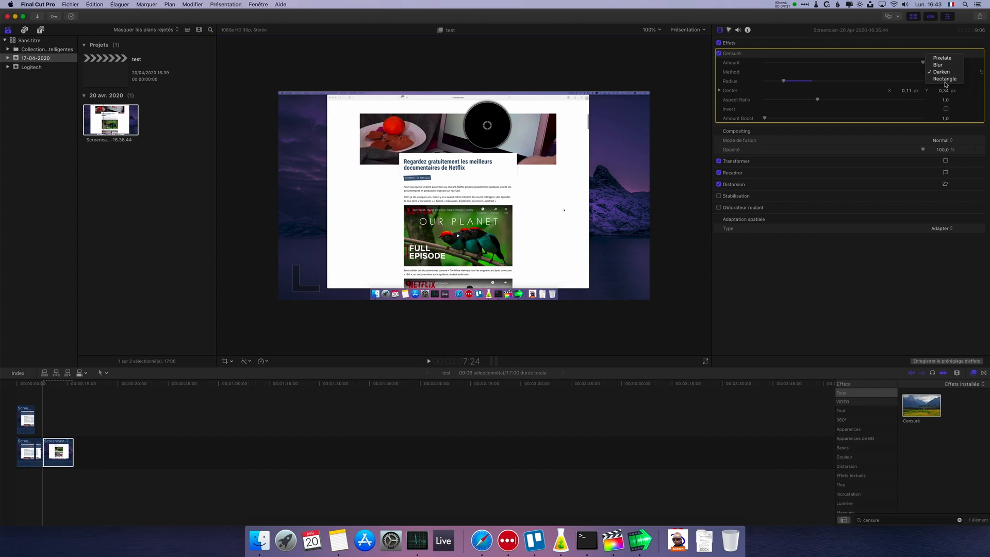
click(942, 78)
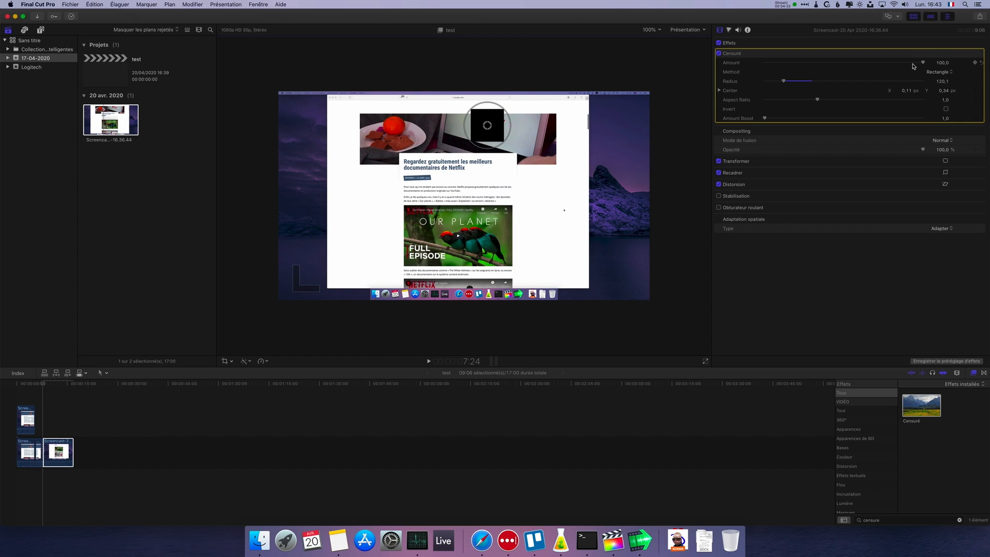
drag(922, 63, 966, 65)
- Set the Censuré effect's method to Blur and lower its amount to about 22,9
click(931, 75)
click(936, 58)
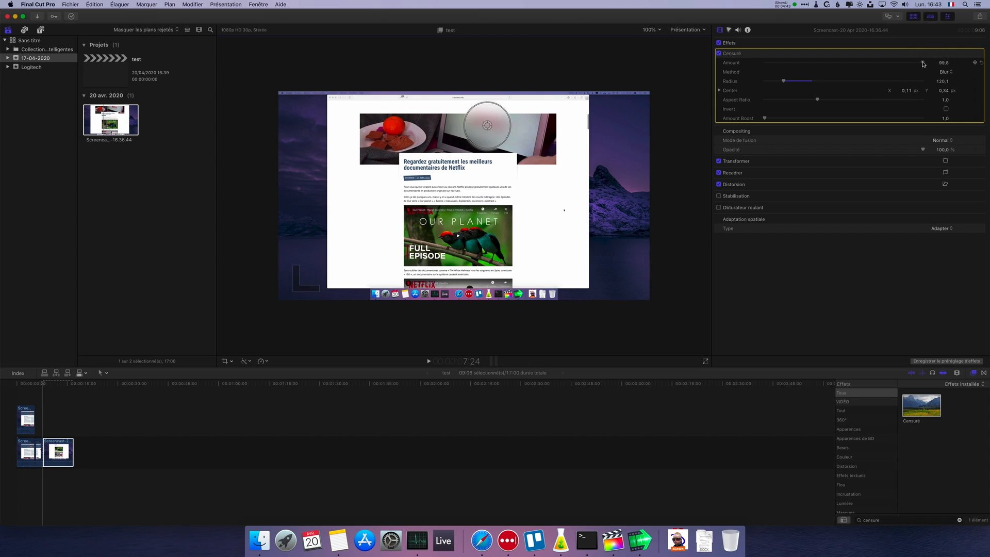
drag(923, 64, 805, 70)
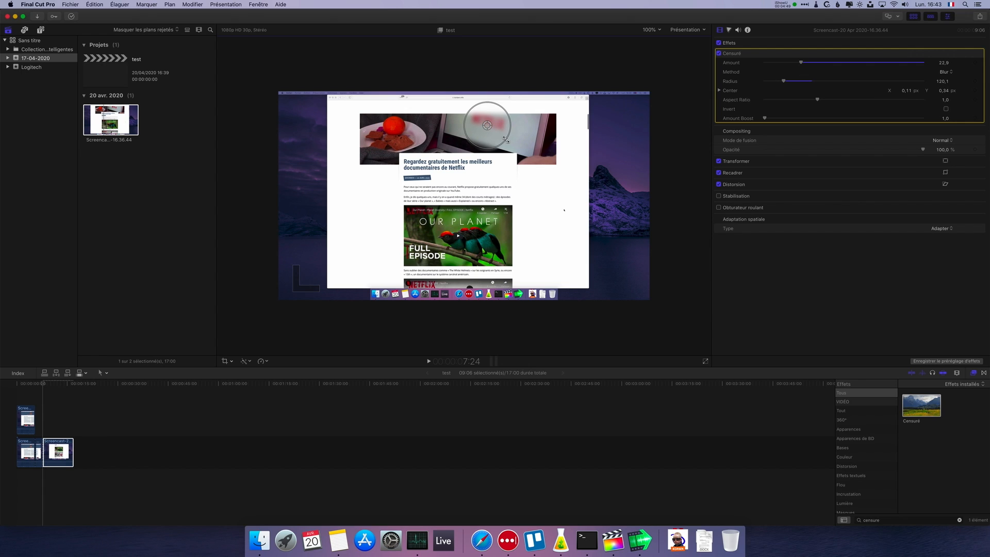
- Reduce the Censuré circle's radius to about 96,5 and centre it at X 0,11 and Y 0,35, over the Netflix logo
drag(506, 139, 482, 126)
mouse_move(784, 84)
mouse_down()
mouse_move(886, 84)
mouse_move(762, 91)
mouse_move(782, 91)
mouse_up()
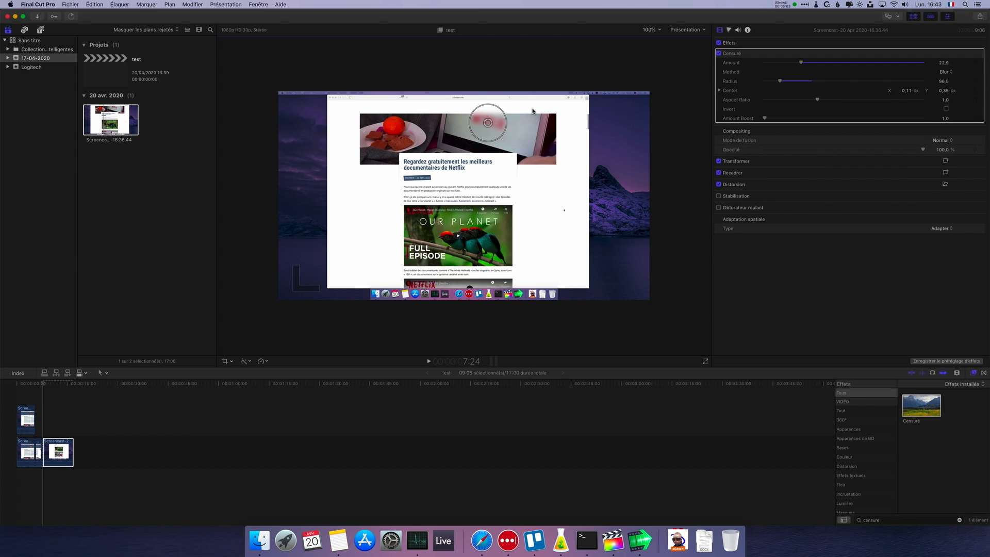
drag(489, 124, 489, 123)
- Try out the Censuré aspect ratio and the Darken method at amount 100, and return to Blur with an amount of about 27
mouse_move(818, 102)
mouse_down()
mouse_move(916, 104)
mouse_move(685, 106)
mouse_move(860, 109)
mouse_move(819, 108)
mouse_up()
click(954, 73)
click(951, 82)
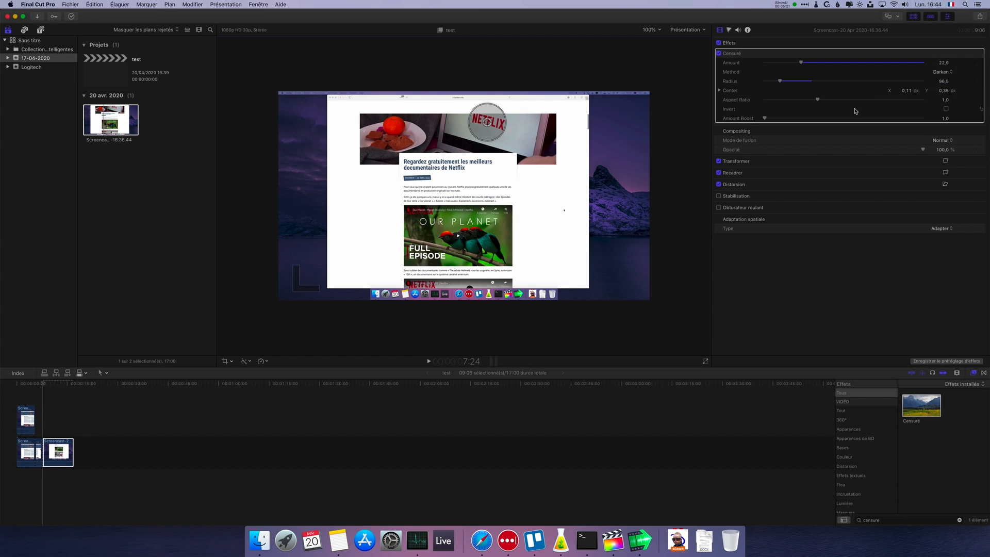
drag(806, 64, 923, 62)
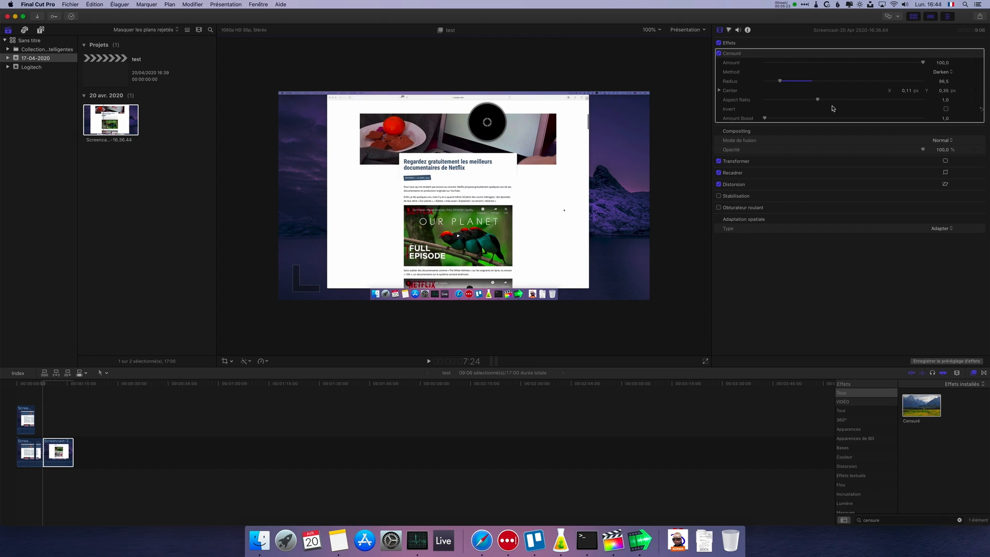
mouse_move(820, 101)
mouse_down()
mouse_move(922, 100)
mouse_move(742, 101)
mouse_move(894, 106)
mouse_move(817, 111)
mouse_up()
click(946, 73)
click(941, 63)
drag(923, 62, 808, 74)
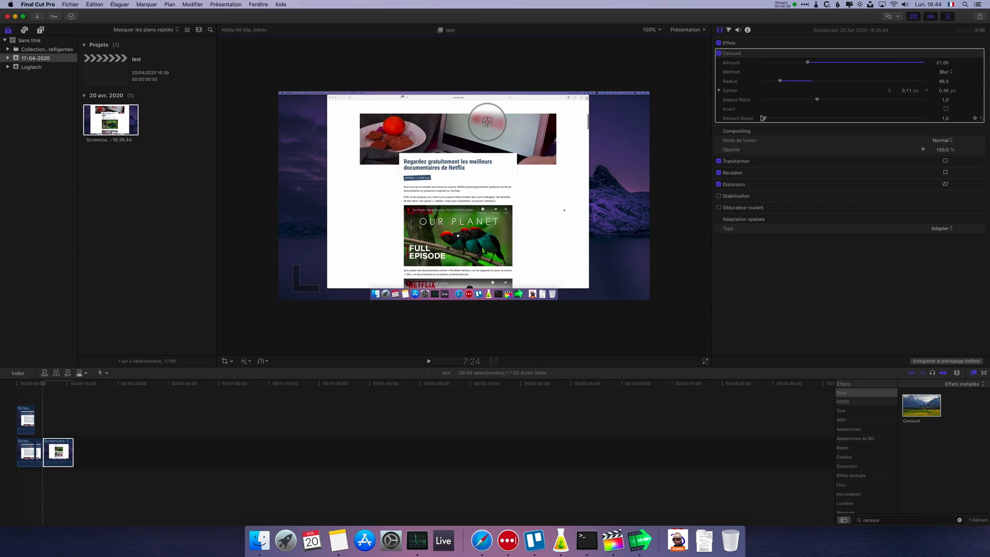
- Try out the Invert option and an Amount Boost of 5,0 with the Censuré amount at 100, and revert both options
click(945, 109)
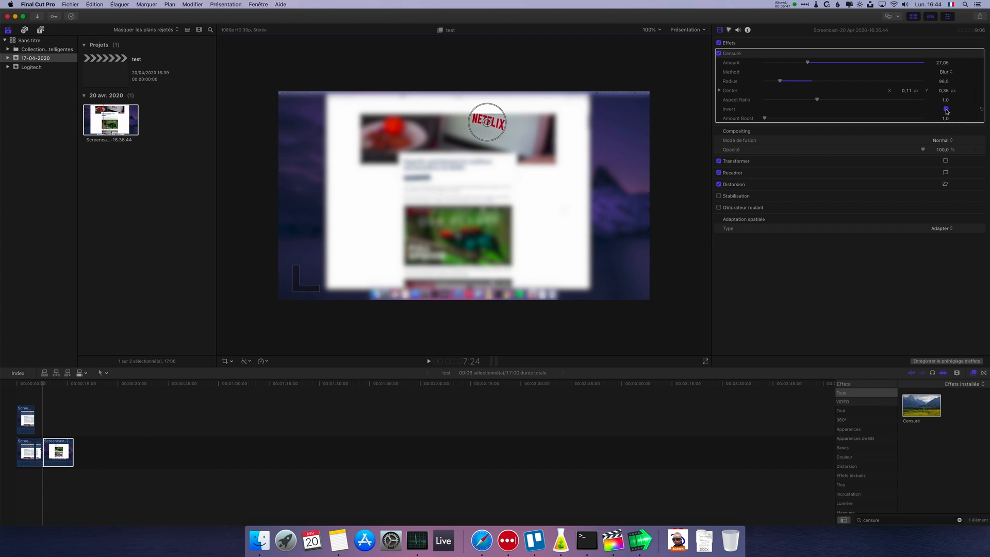
click(946, 109)
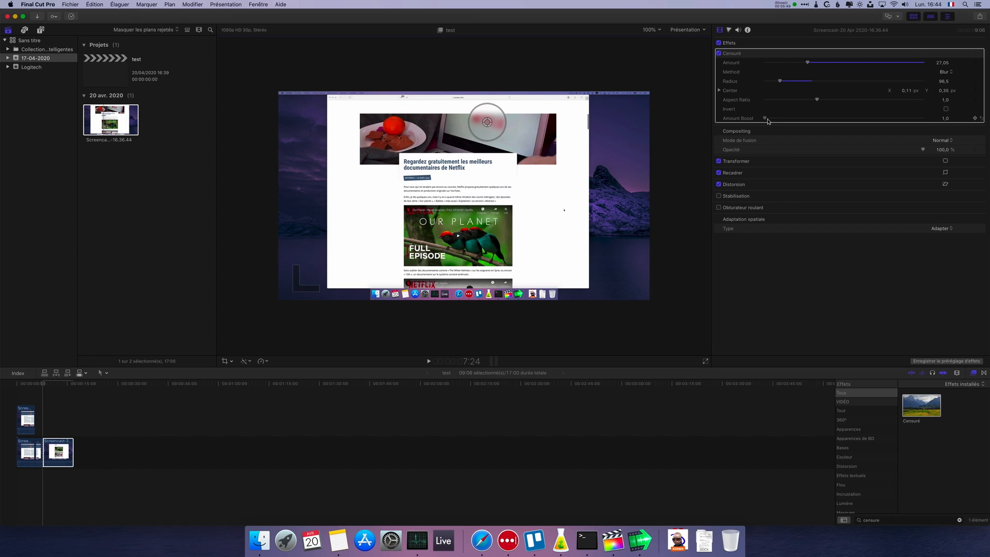
drag(767, 120, 713, 90)
drag(807, 64, 955, 78)
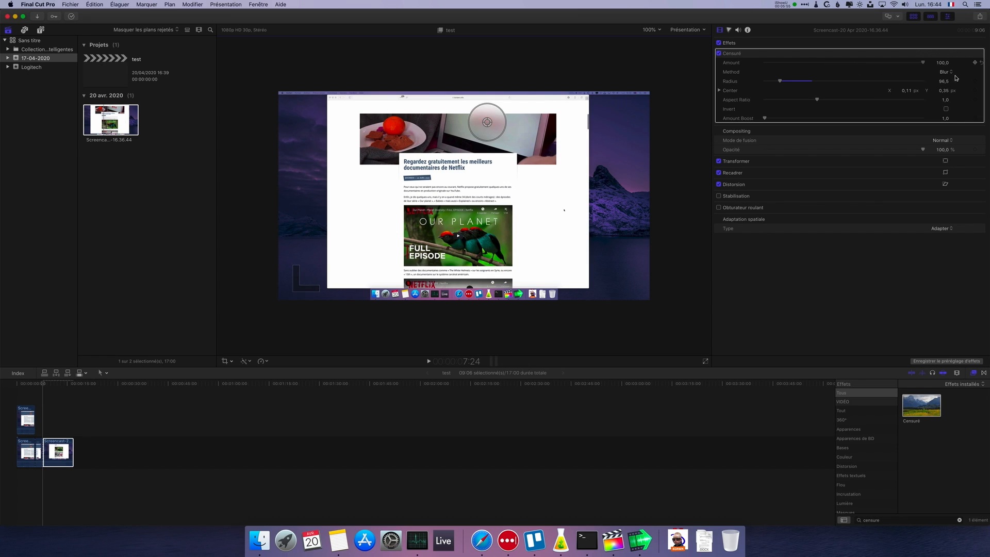
drag(764, 119, 954, 121)
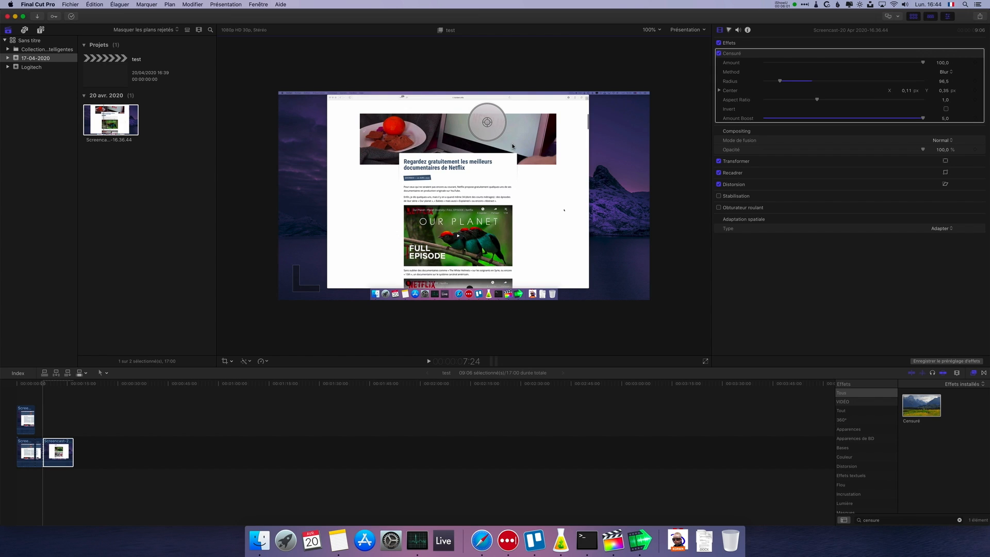
drag(923, 119, 724, 122)
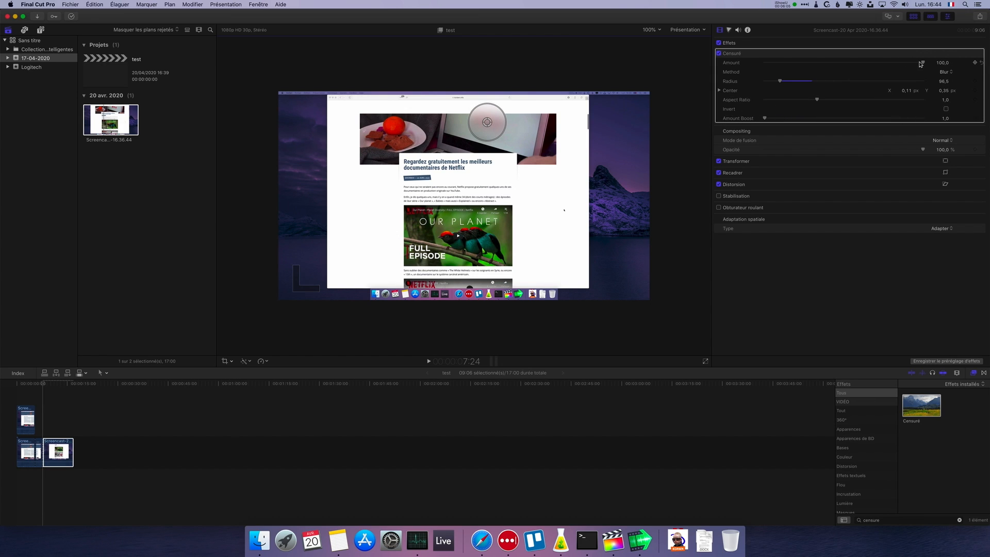
- Lower the Censuré amount to about 23,4 and play back the timeline to check the blurred Netflix logo
drag(921, 63, 797, 71)
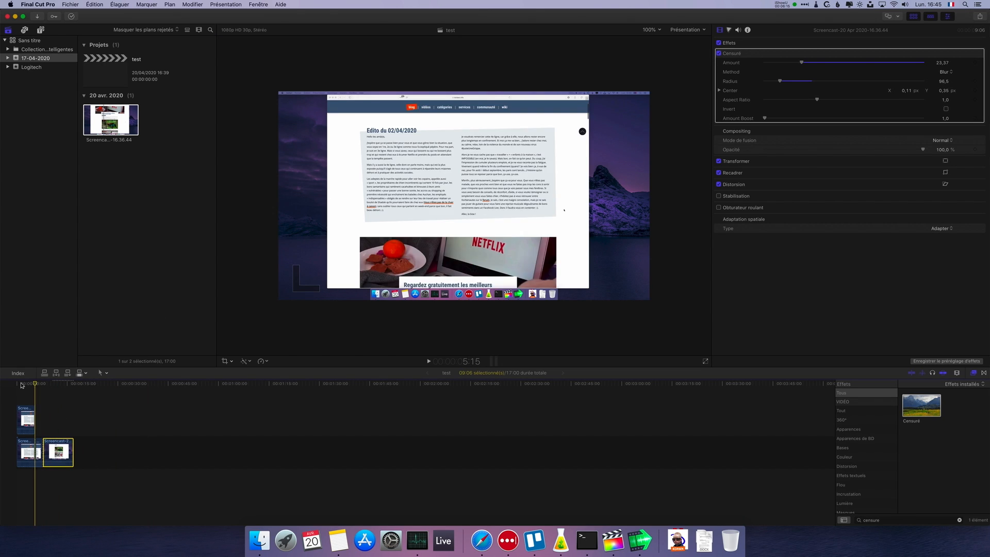
key(space)
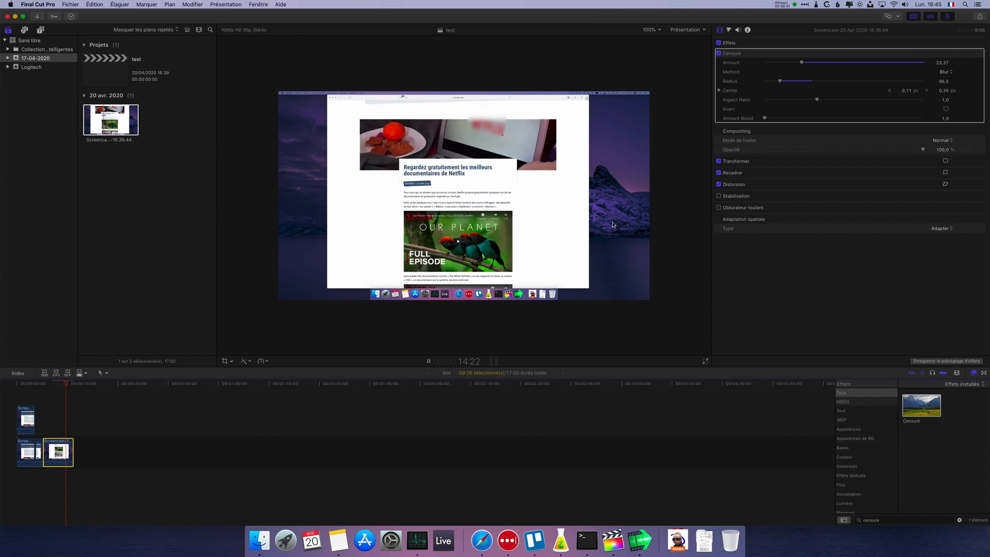
key(space)
click(120, 417)
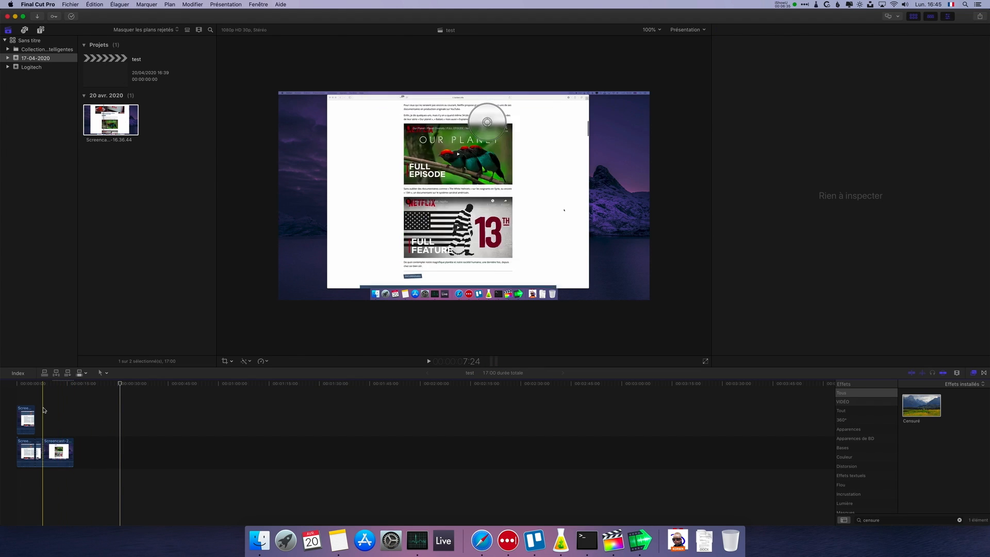
- Place the playhead at 7:24 and show the video animation of the last segment
click(44, 410)
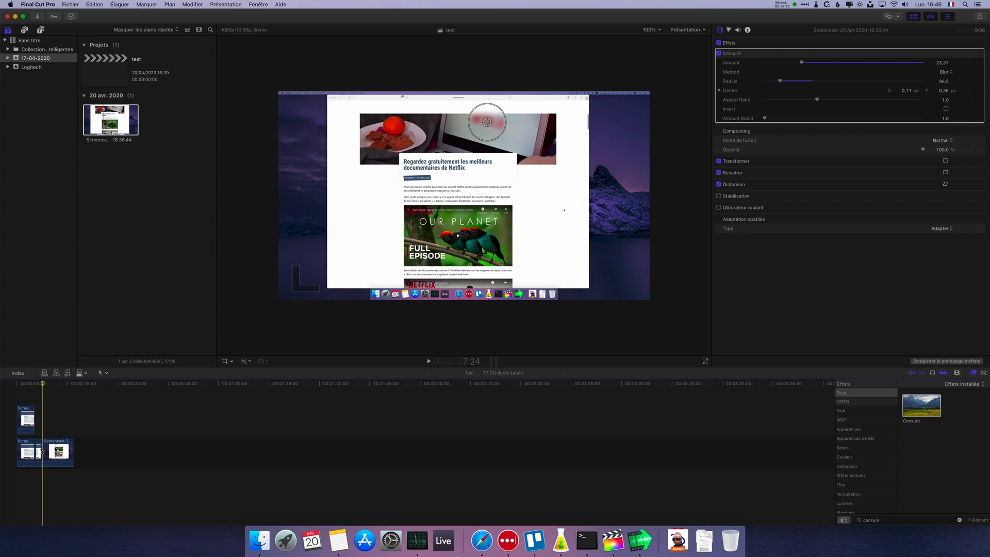
right_click(56, 452)
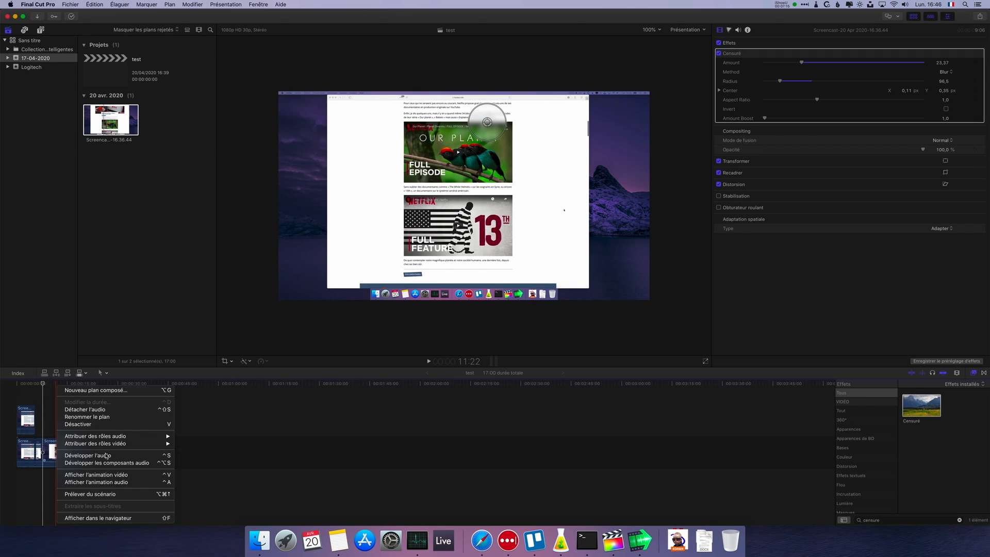
click(54, 450)
click(65, 453)
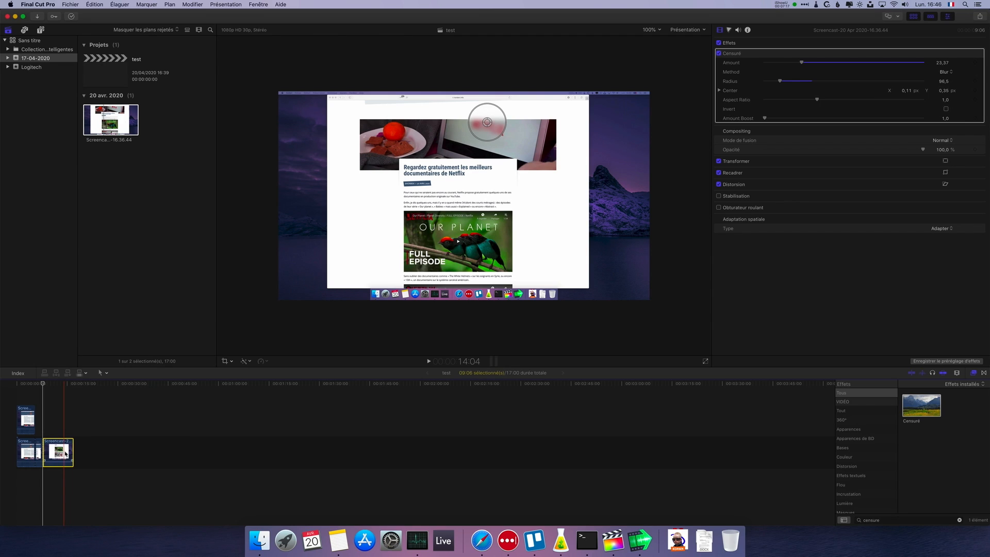
right_click(65, 453)
mouse_move(97, 441)
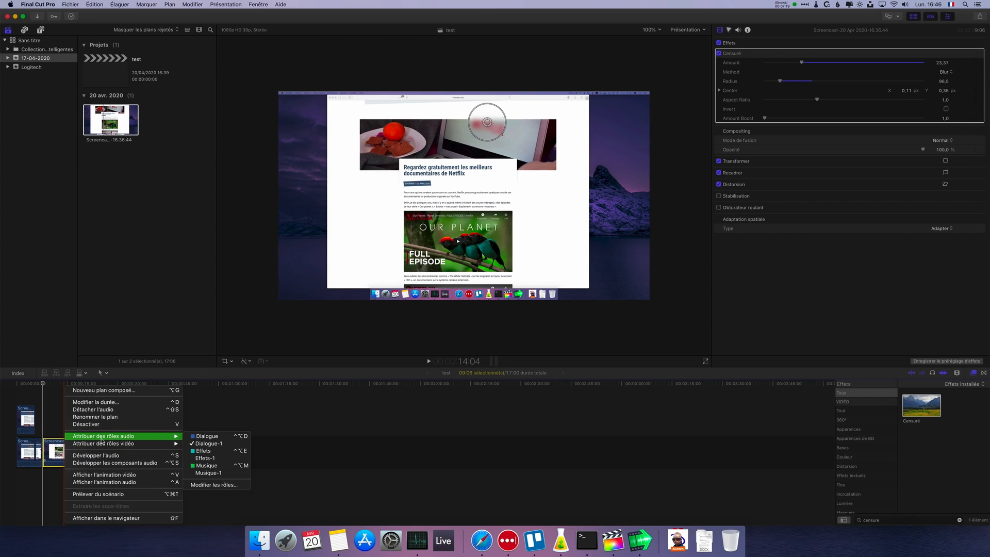
click(114, 475)
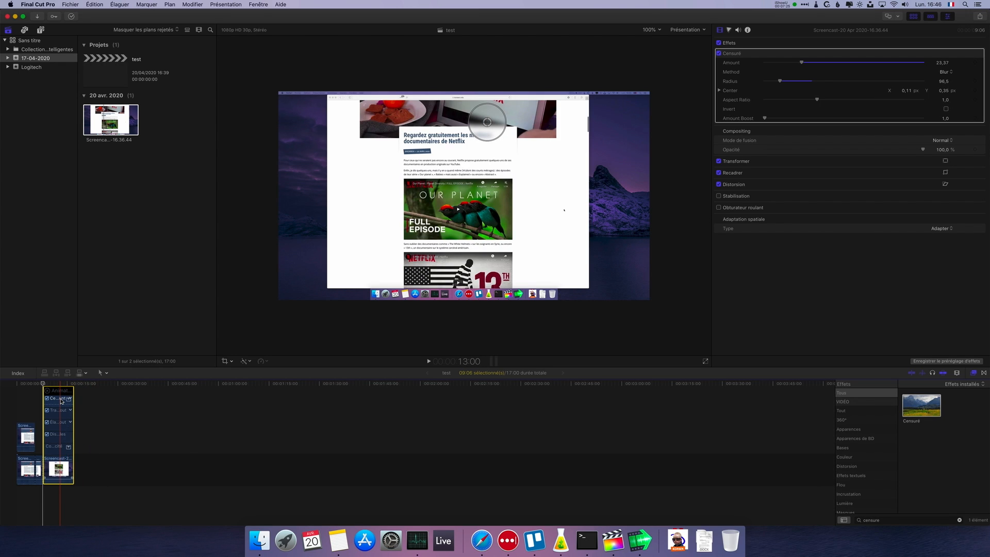
- Enlarge the timeline around the last segment and switch its Censuré animation track from Amount to Center
key(super+equal)
key(super+equal)
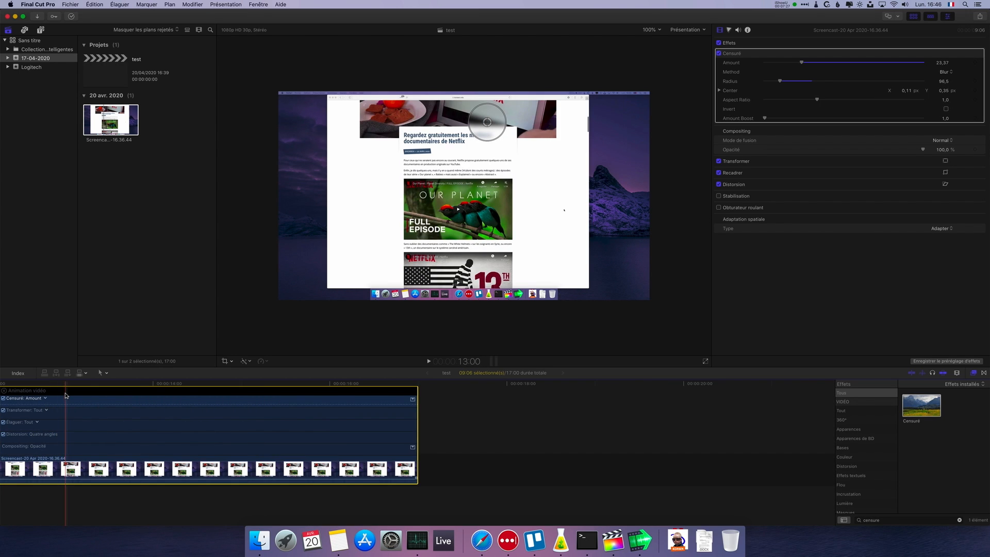
drag(27, 500, 0, 504)
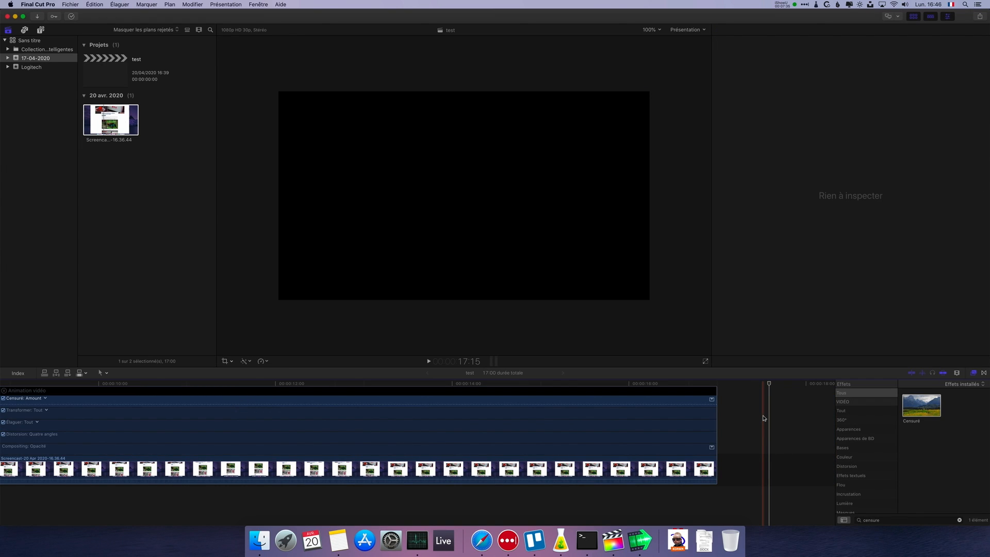
key(shift+z)
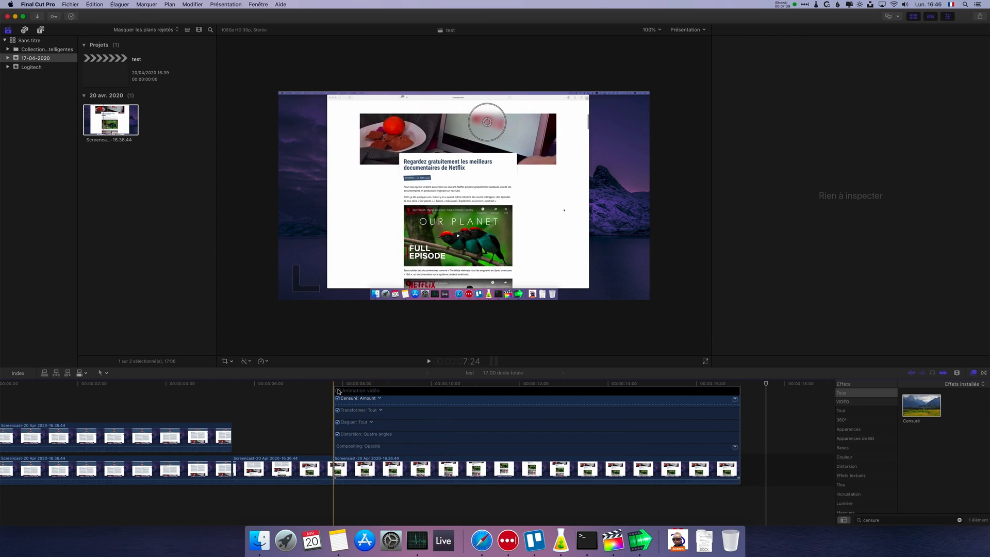
click(403, 475)
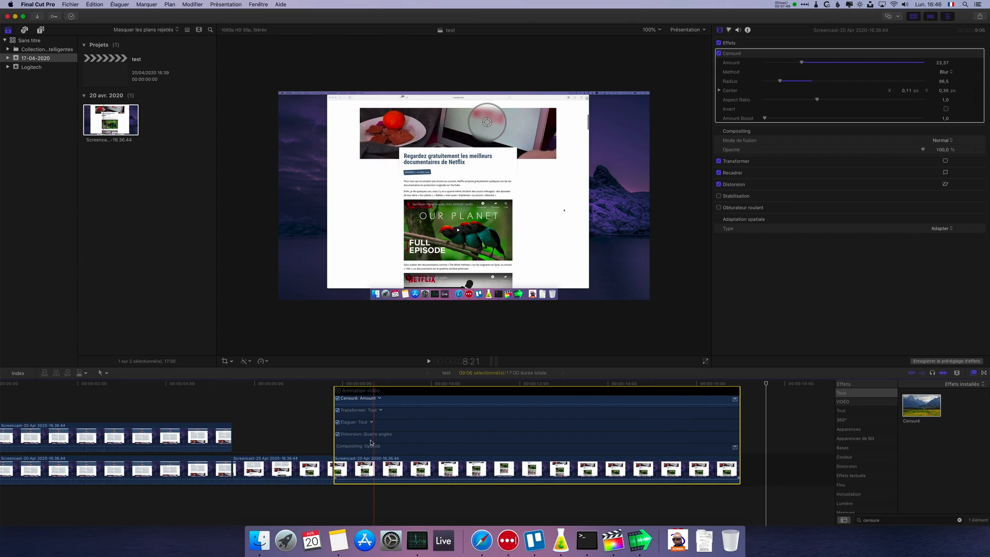
click(379, 399)
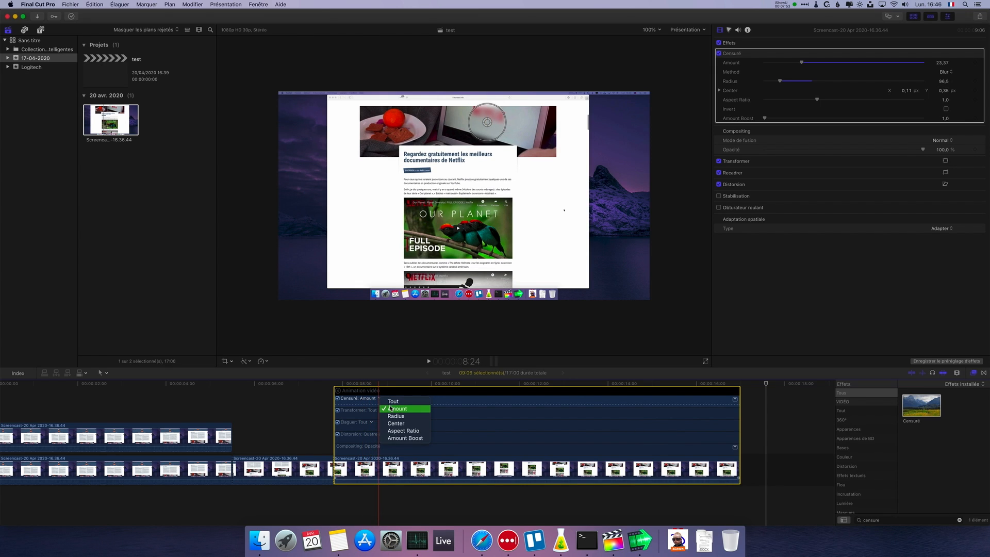
click(398, 425)
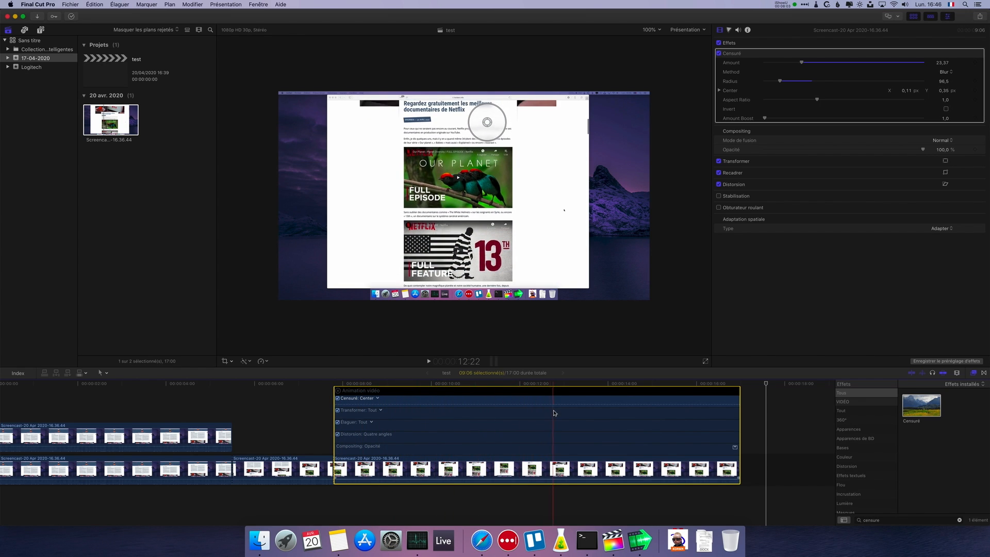
- Try to add a keyframe to the Censuré Center animation at the start of the last segment, at 7:24
click(334, 400)
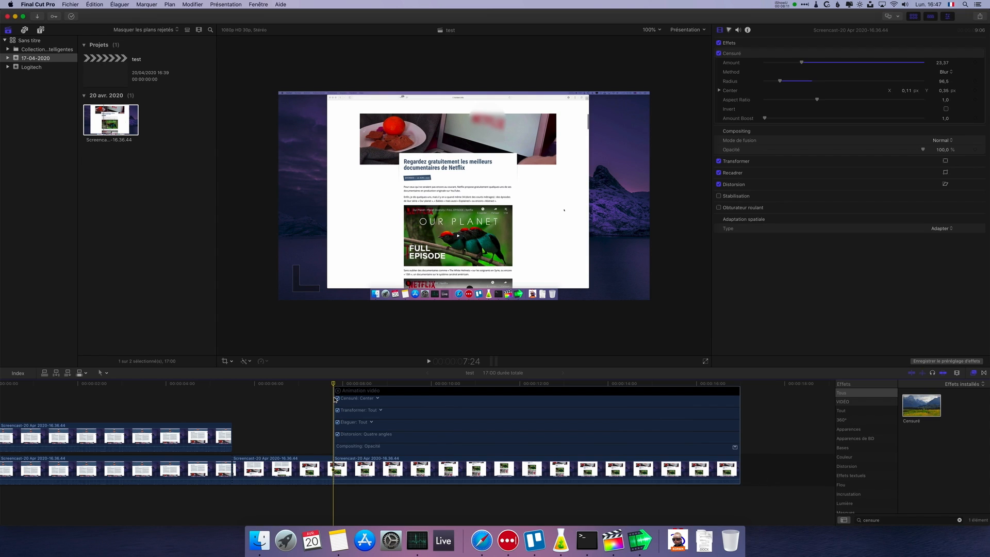
click(192, 4)
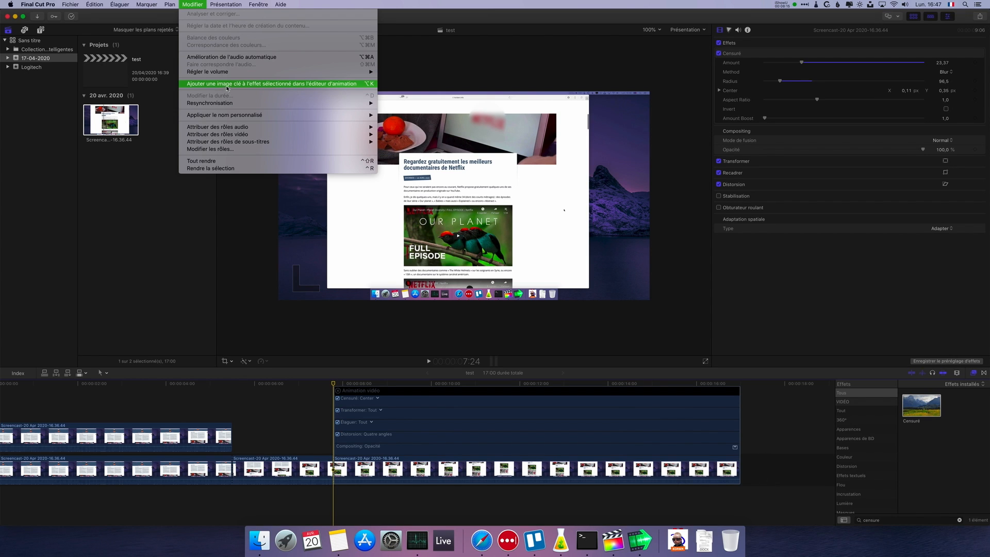
click(338, 85)
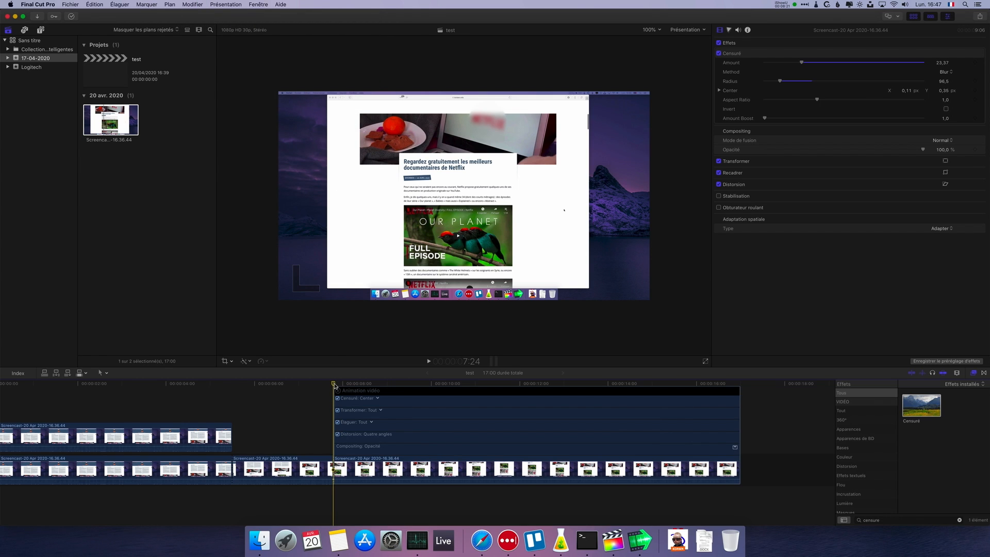
- Add a Censuré Center keyframe at 9:00 on the last segment and move the centre to about X 0,11, Y 0,39
drag(334, 386, 338, 388)
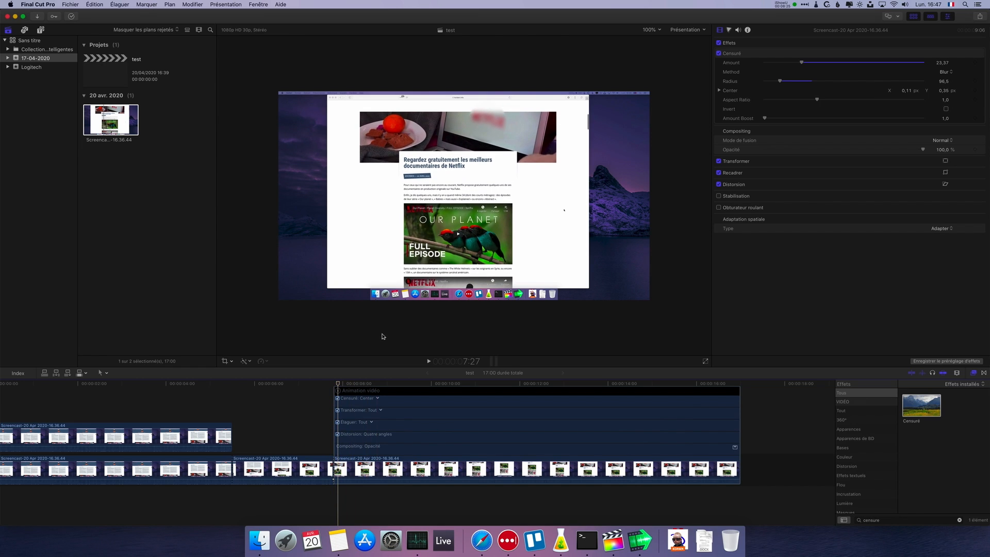
key(Left)
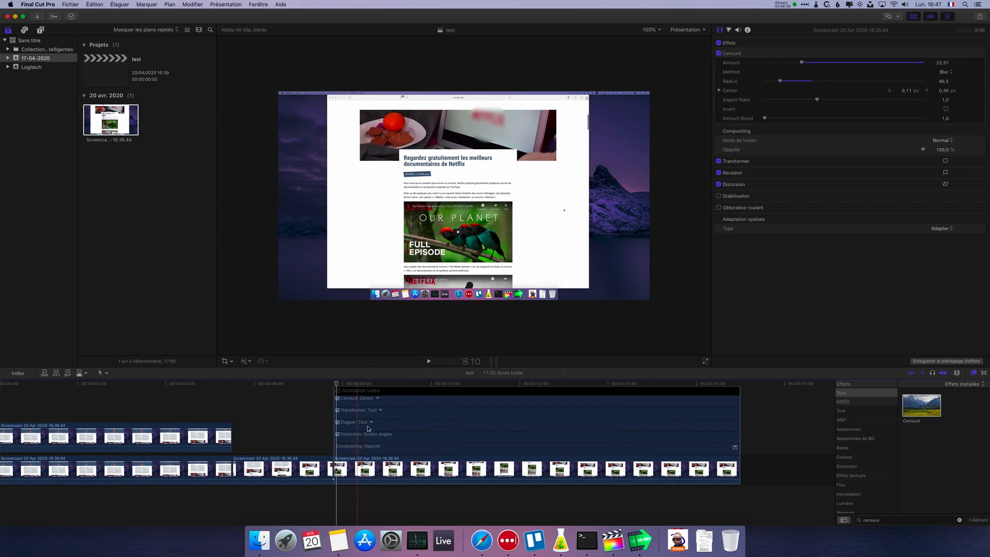
click(360, 470)
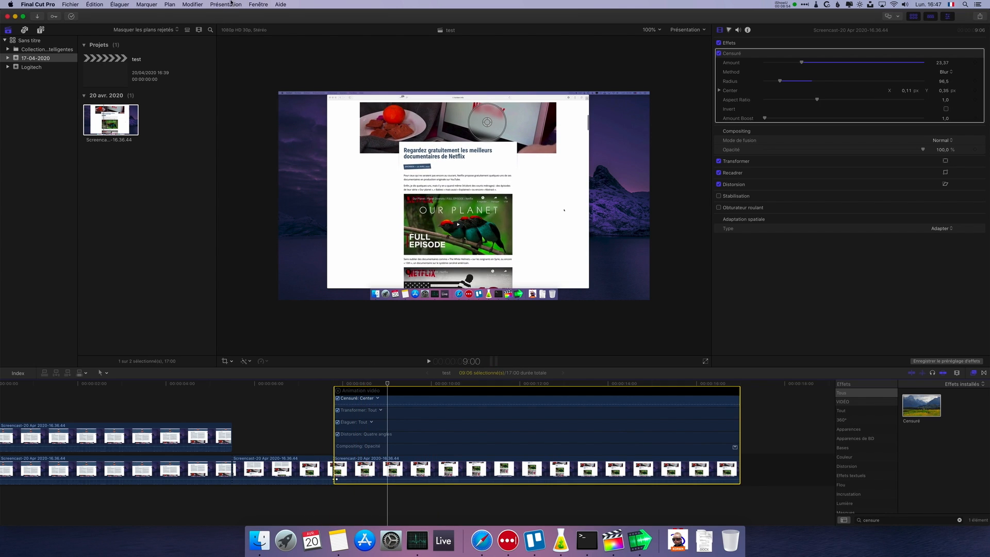
click(223, 5)
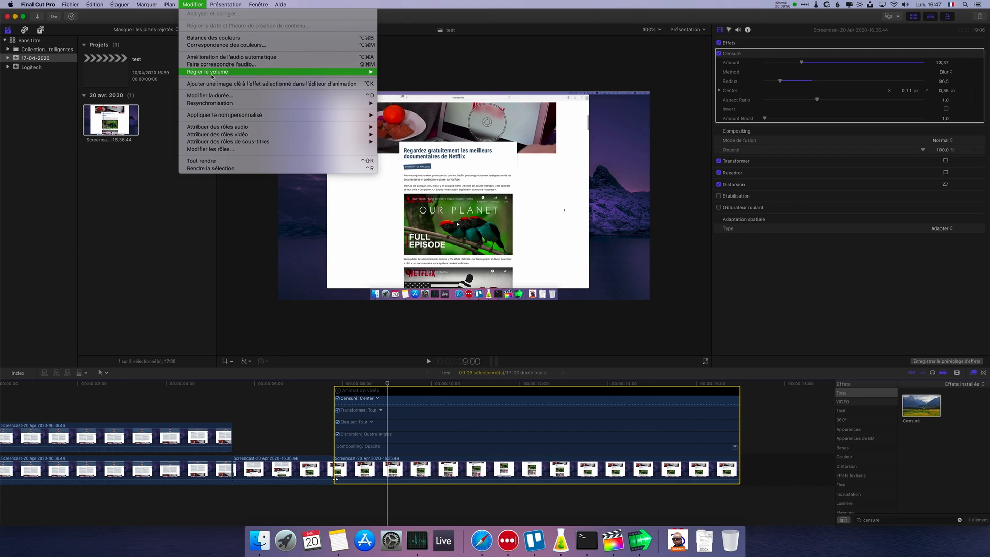
click(217, 84)
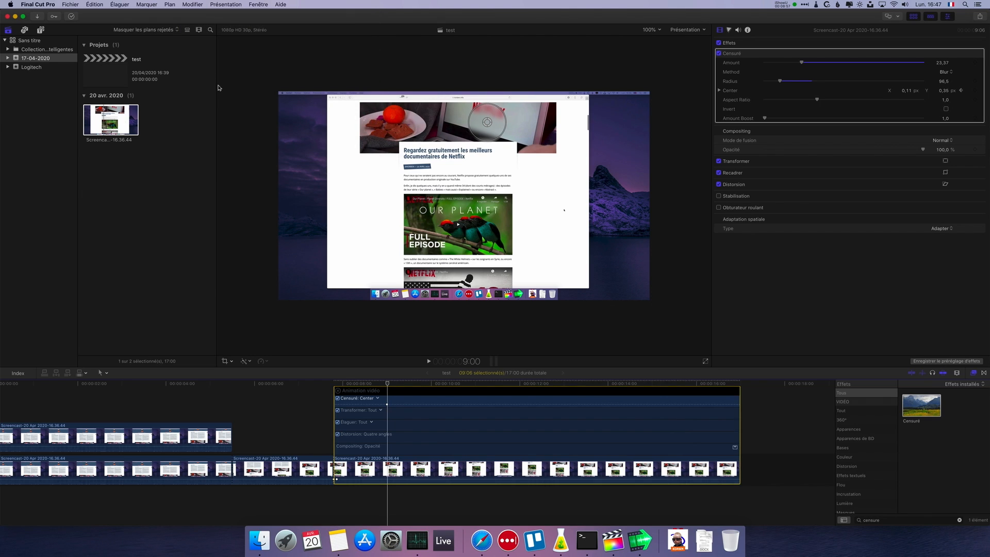
click(387, 405)
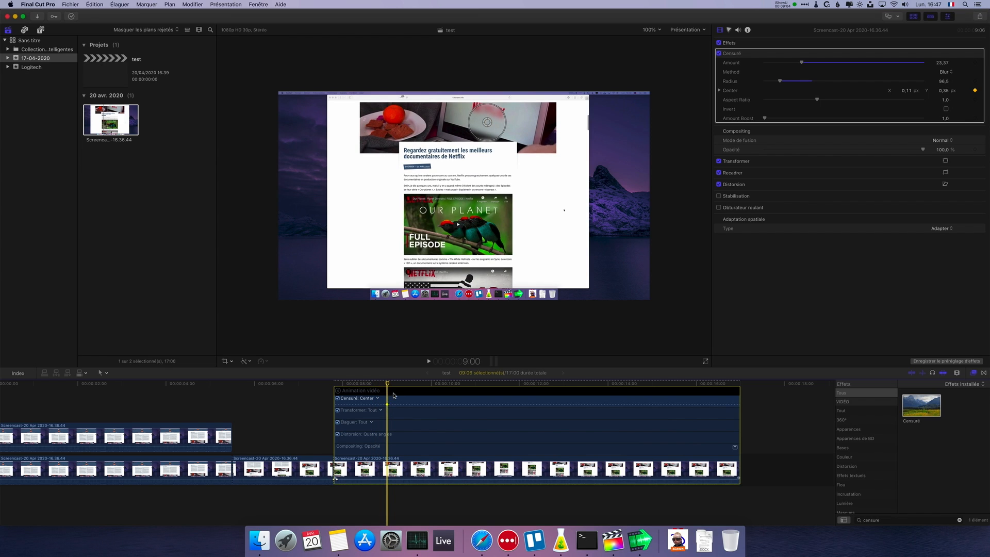
drag(487, 125, 486, 116)
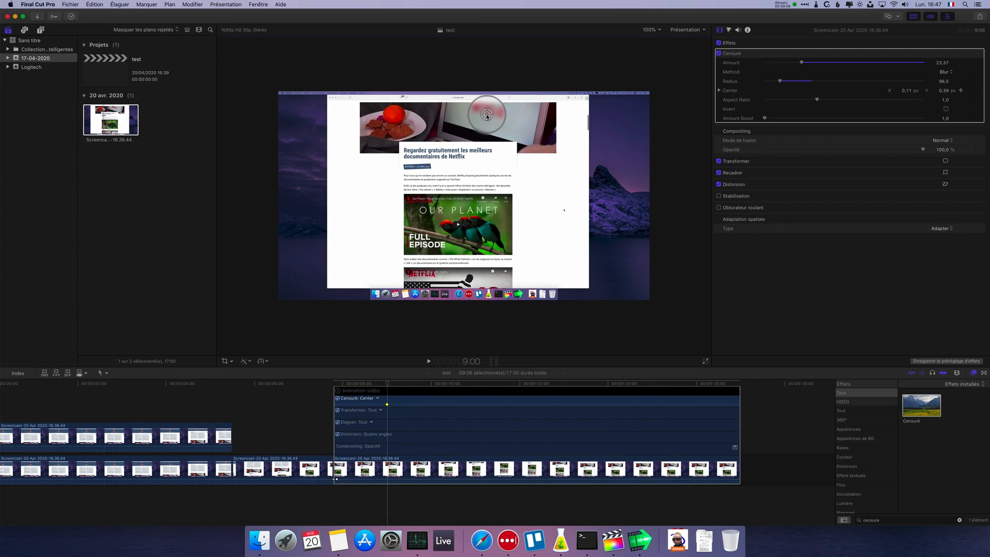
- Add another Censuré Center keyframe at 7:26 and move the centre onto the Netflix logo, to about X 0,12, Y 0,35
drag(387, 384, 346, 386)
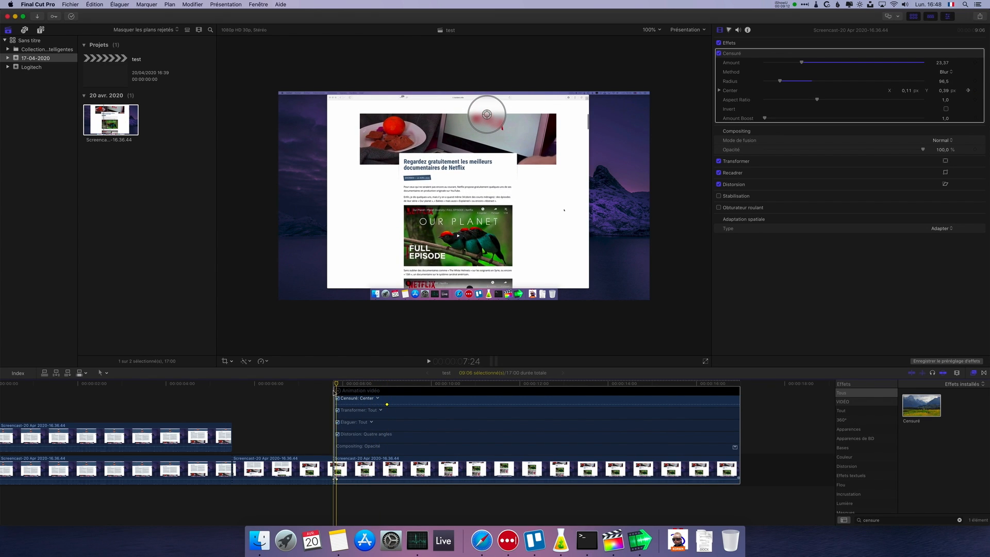
click(198, 5)
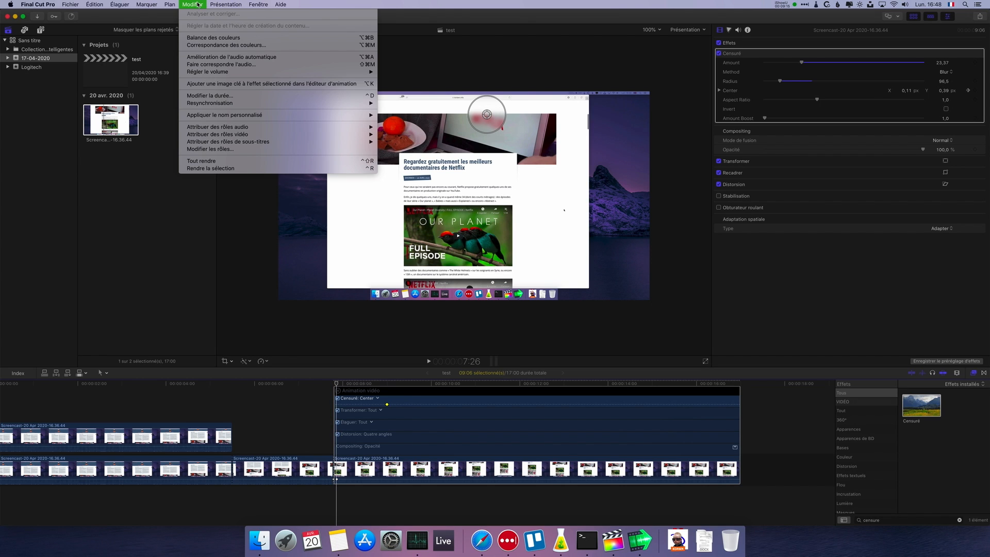
click(231, 85)
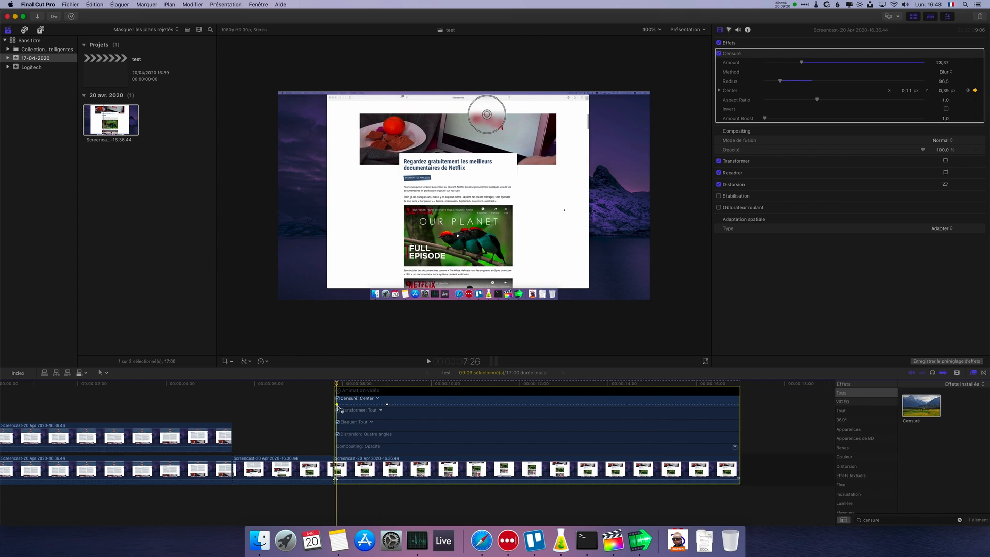
drag(487, 118, 488, 122)
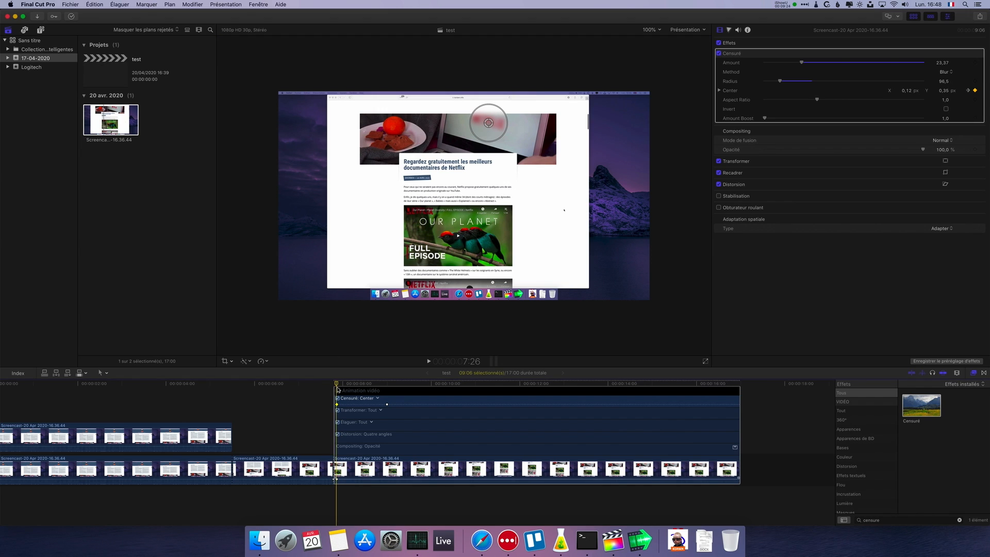
- Play back the last segment from its start to check how the blur follows the Netflix logo
mouse_move(338, 386)
mouse_down()
mouse_move(387, 394)
mouse_move(344, 395)
mouse_move(577, 396)
mouse_move(333, 395)
mouse_up()
key(space)
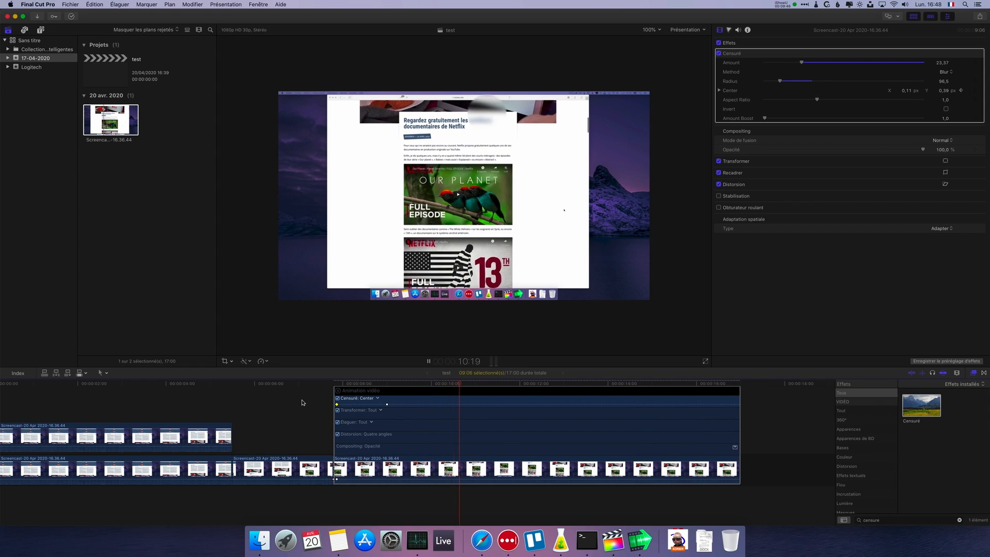
key(space)
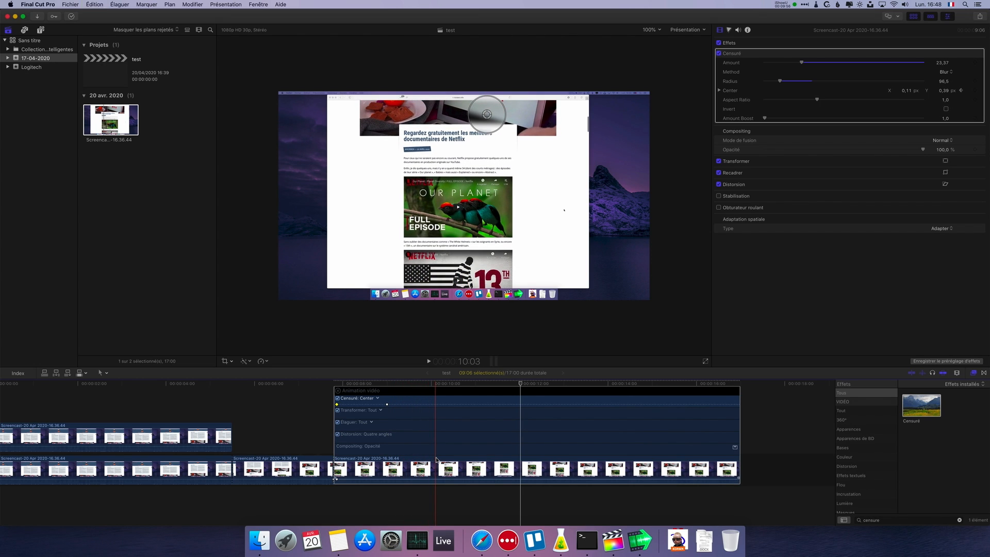
- Hide the animation, split the last segment at 10:03, and disable the Censuré effect on the part after the cut
click(436, 459)
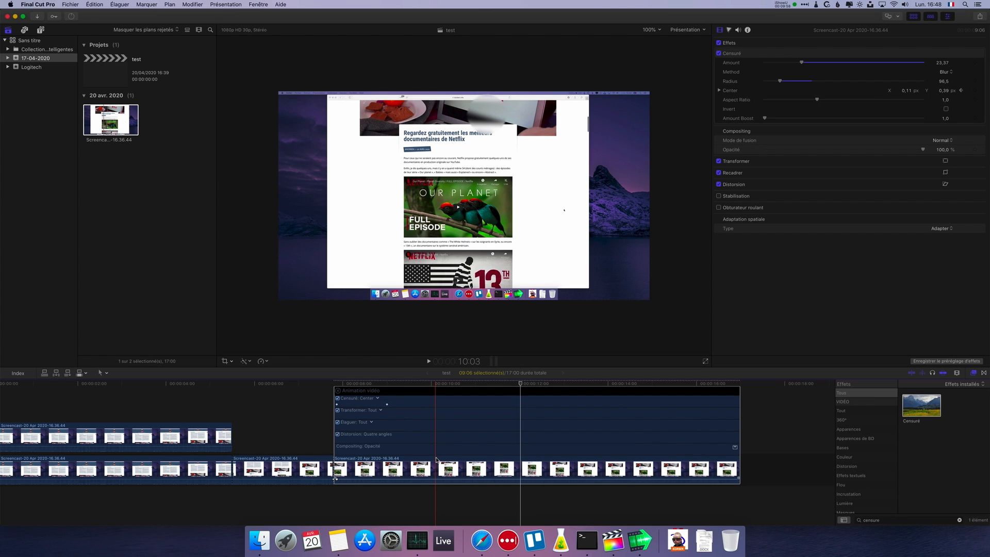
click(436, 391)
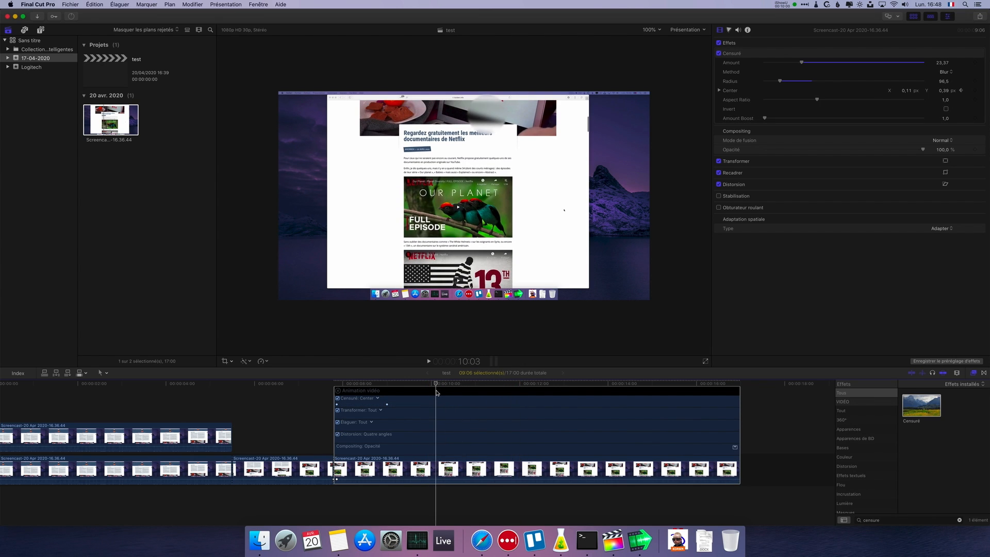
click(337, 390)
click(432, 474)
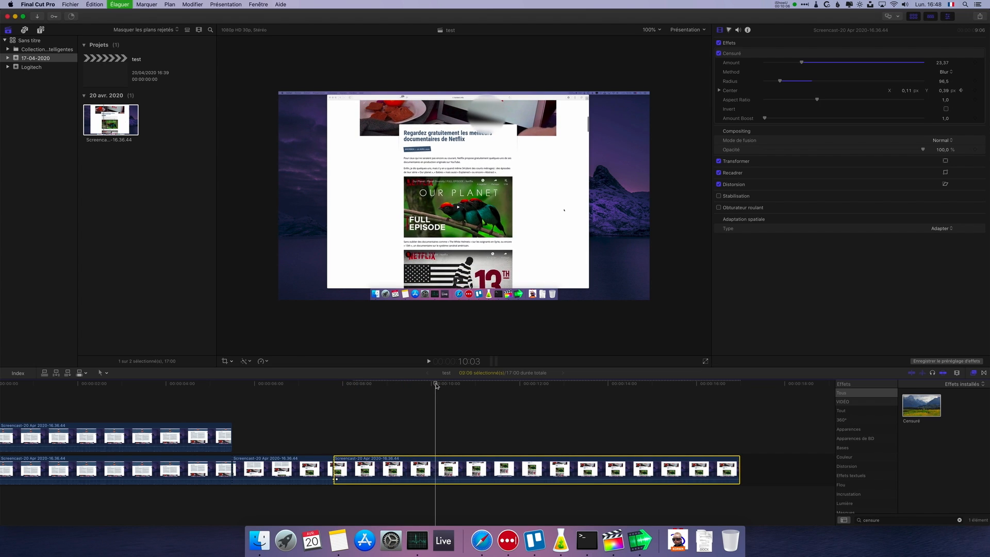
key(super+b)
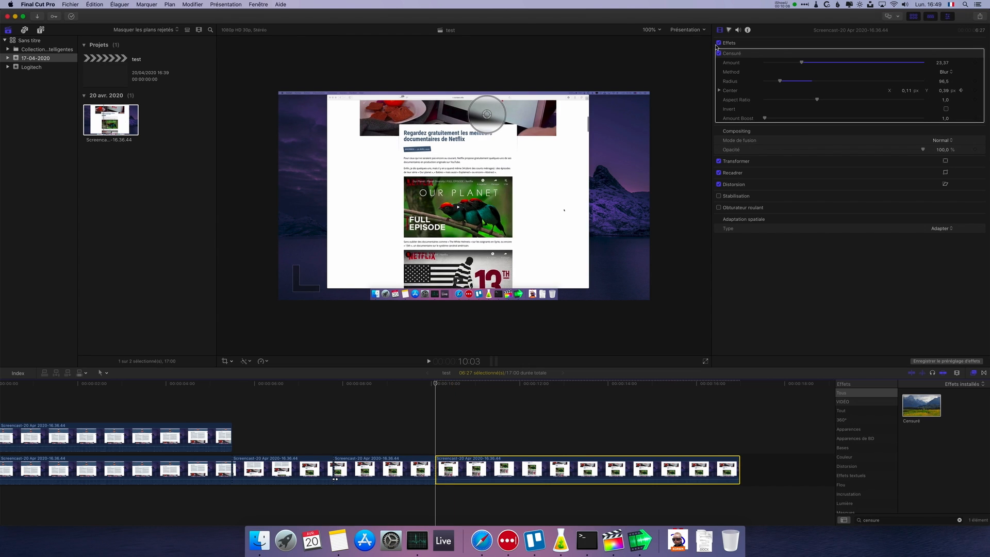
click(719, 53)
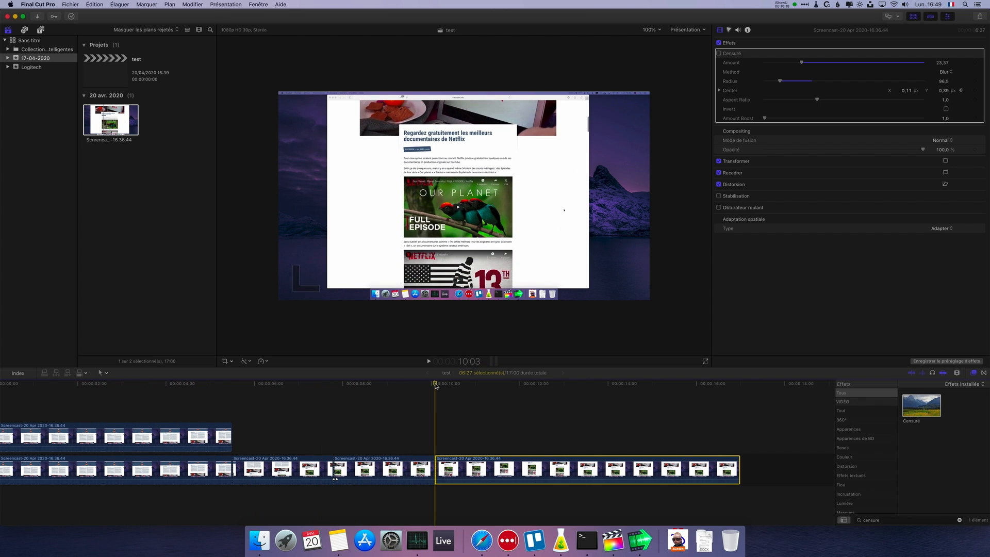
key(space)
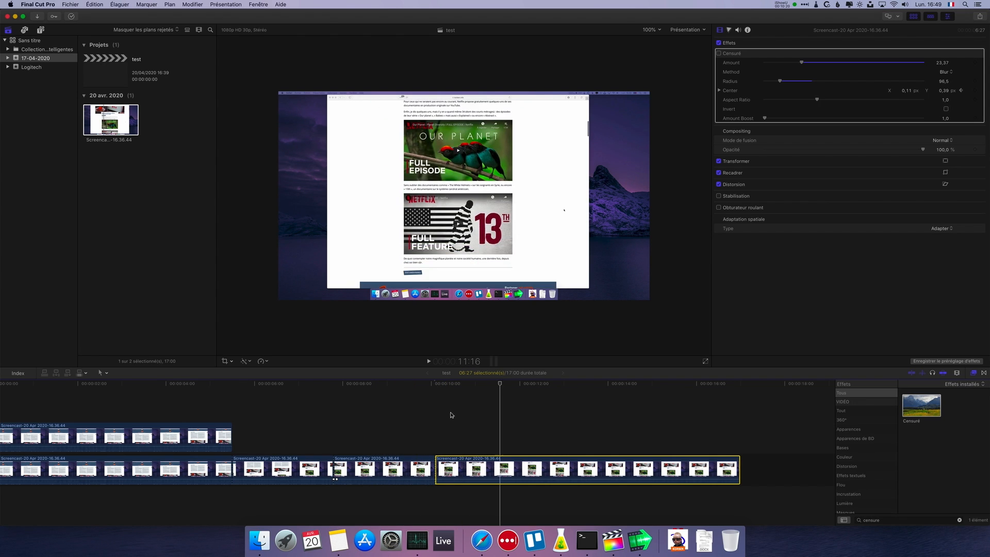
- Apply a second Censuré effect to the segment between 7:24 and 10:03
drag(451, 415, 333, 424)
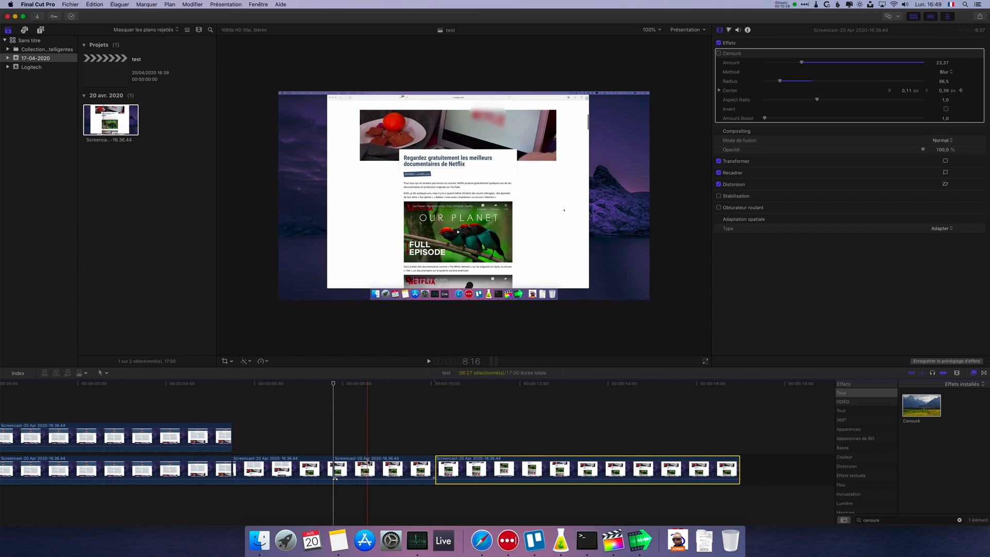
click(335, 478)
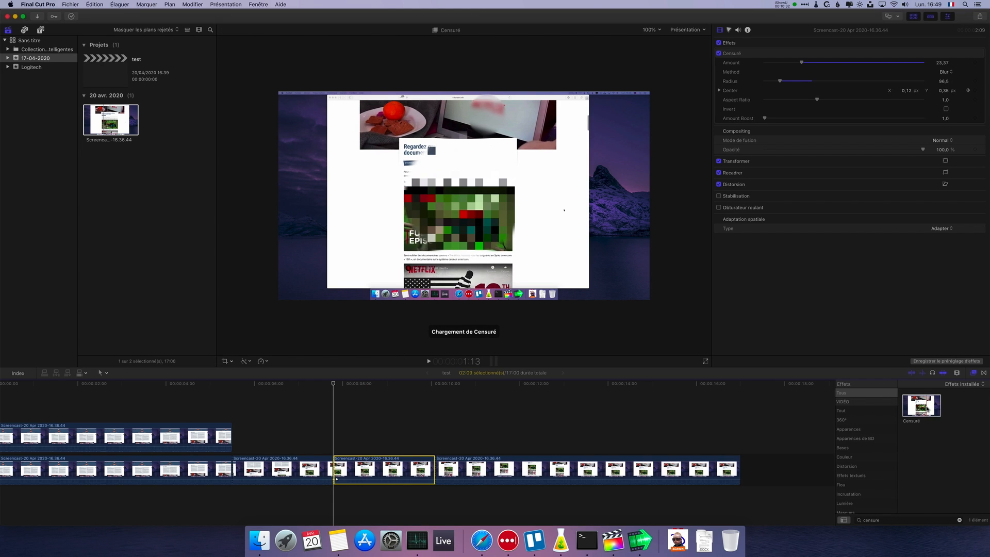
drag(932, 405, 383, 477)
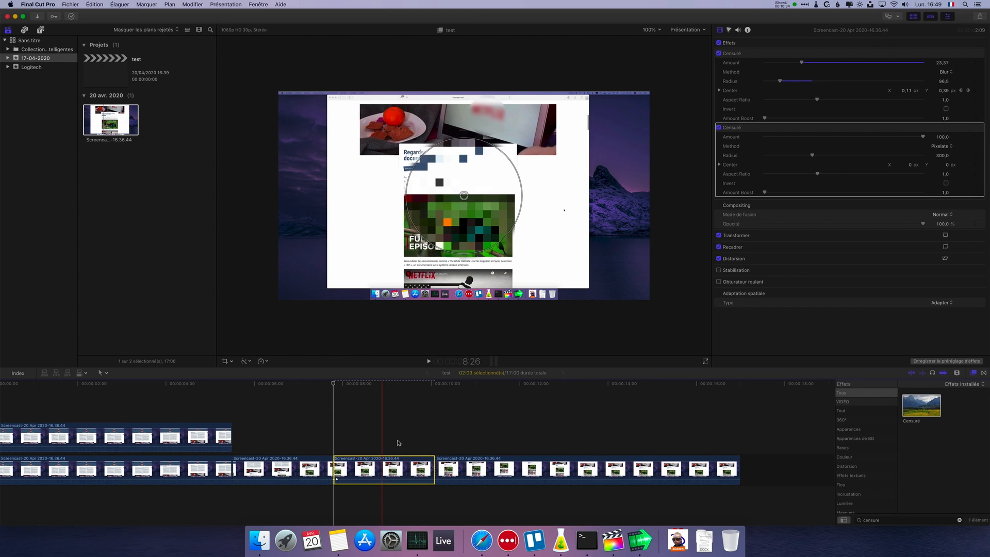
- Shrink the second Censuré circle to a radius of about 195,2 and move it over the Our Planet thumbnail, at about X 0,03, Y -0,22
click(744, 56)
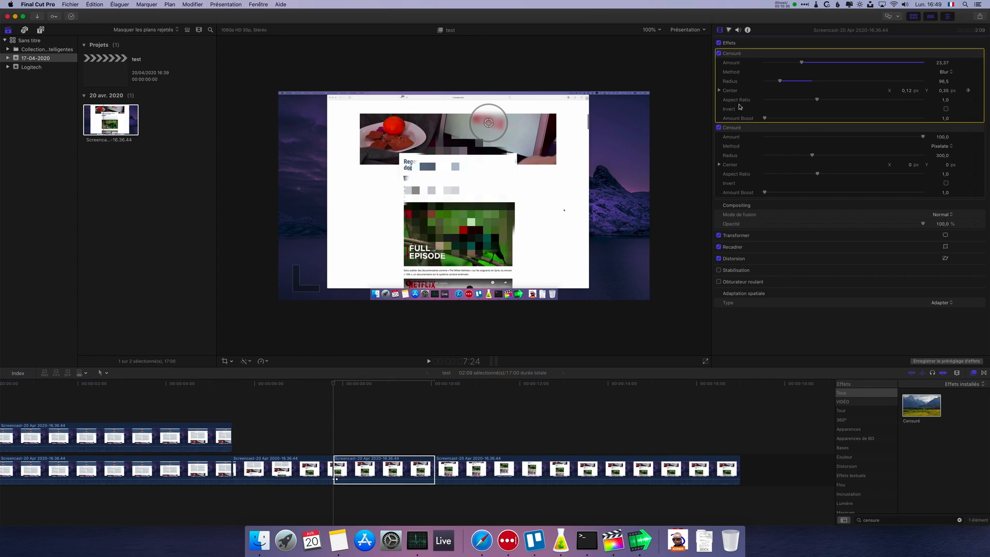
click(744, 132)
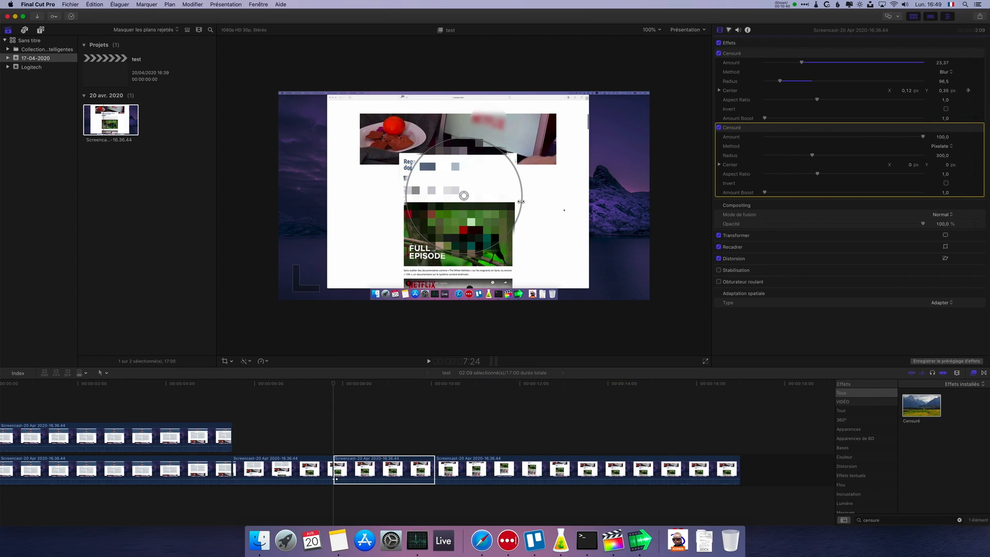
drag(521, 202, 465, 274)
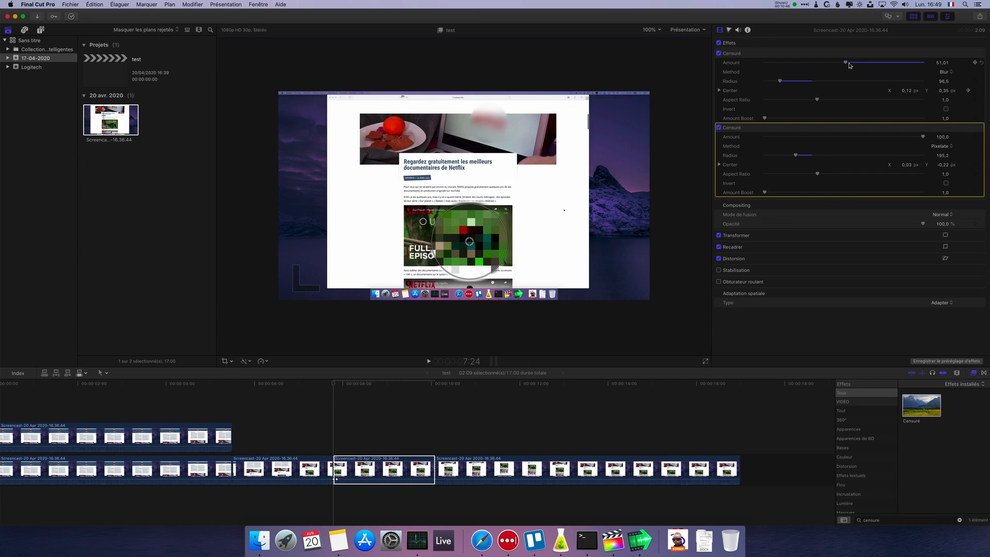
- Lower the blur Censuré amount to about 16,81 and the pixelate Censuré amount to about 26,18, scrubbing the segment to check
drag(856, 70, 801, 74)
drag(923, 137, 808, 140)
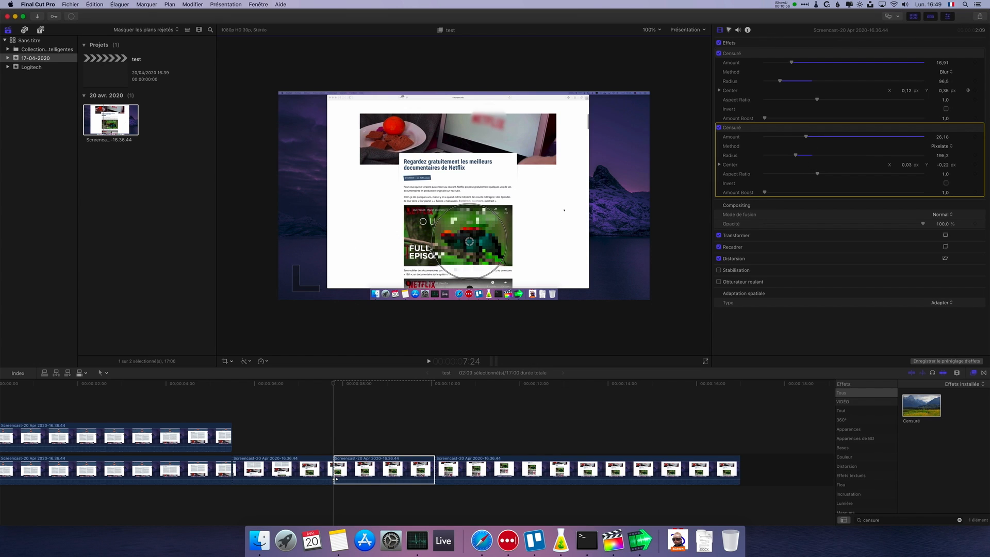
click(330, 384)
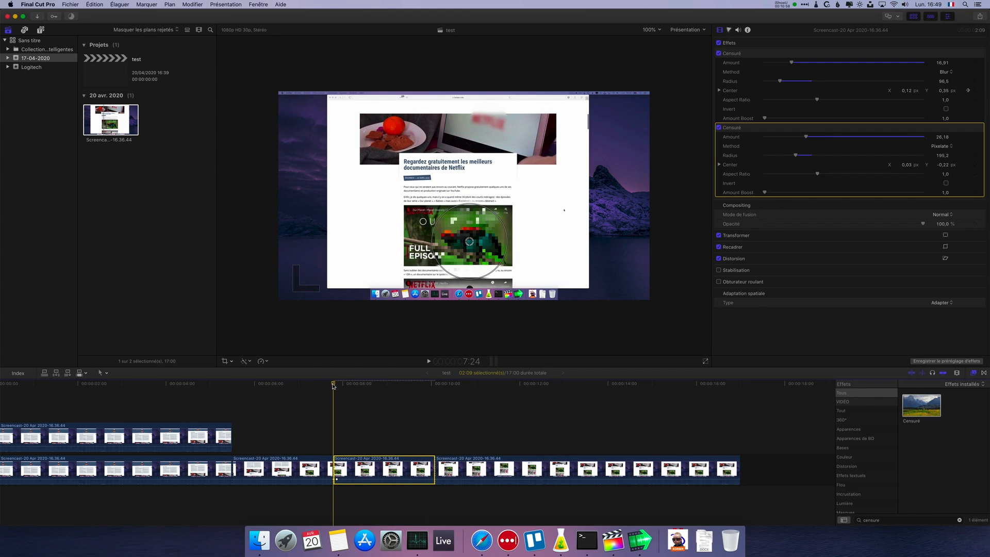
mouse_move(333, 386)
mouse_down()
mouse_move(322, 387)
mouse_move(446, 387)
mouse_move(345, 386)
mouse_up()
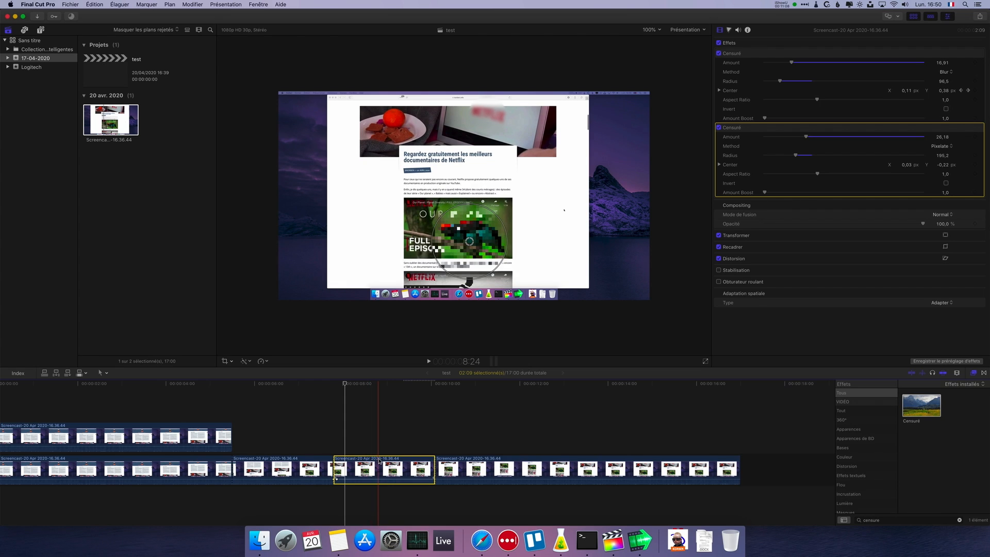
- View the video animation of the blurred duplicate clip above the first segment, and hide it again
drag(346, 384, 99, 432)
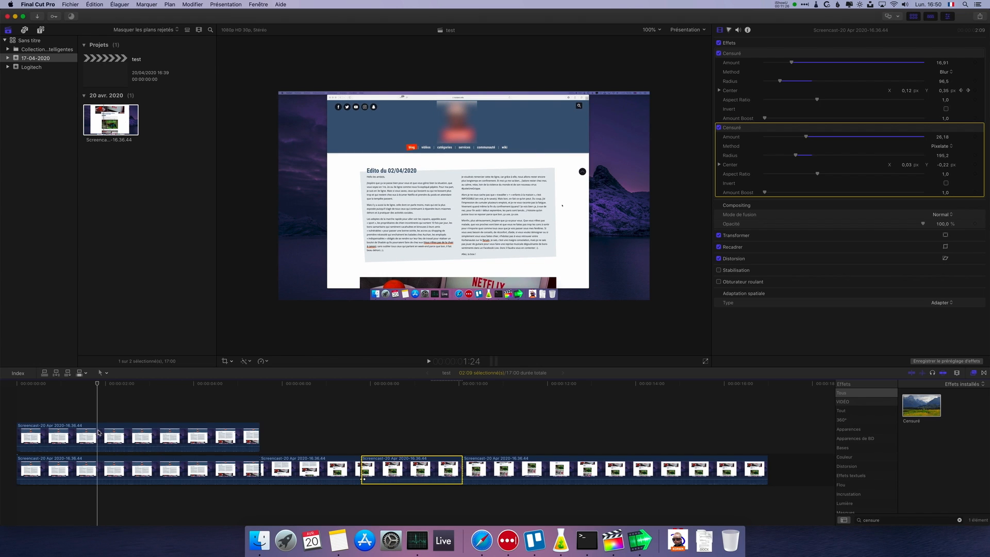
right_click(105, 432)
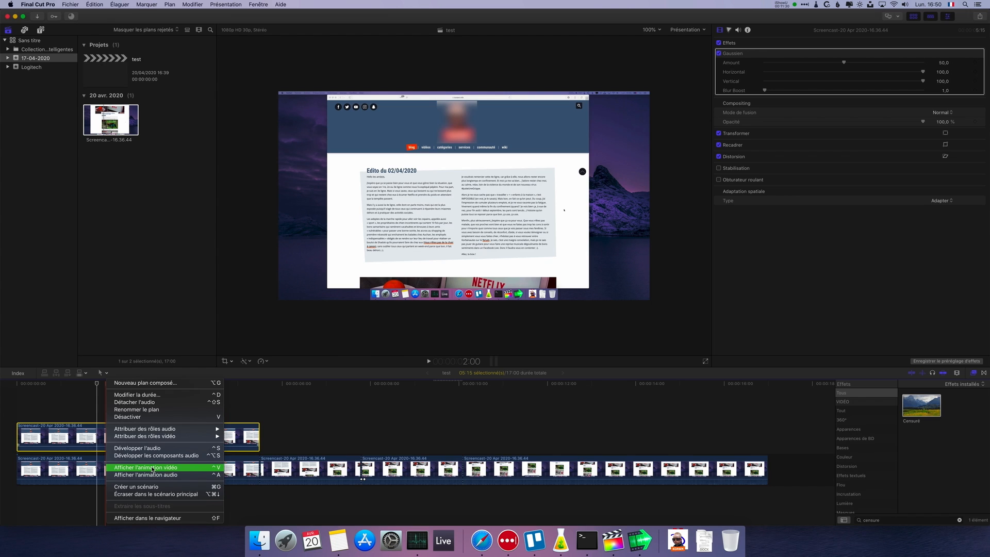
click(149, 467)
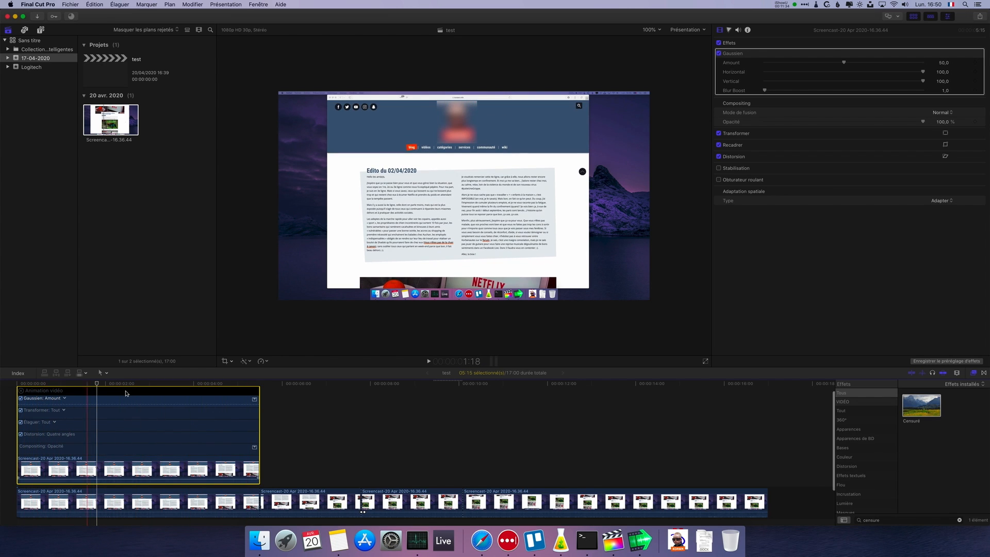
click(22, 393)
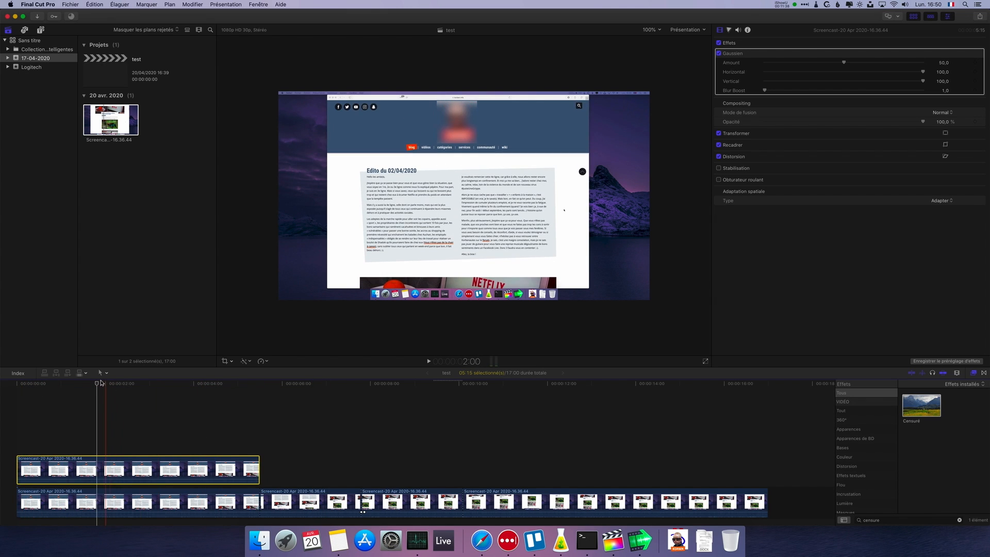
- Select the segment containing both Censuré effects and show its video animation
drag(98, 384, 388, 432)
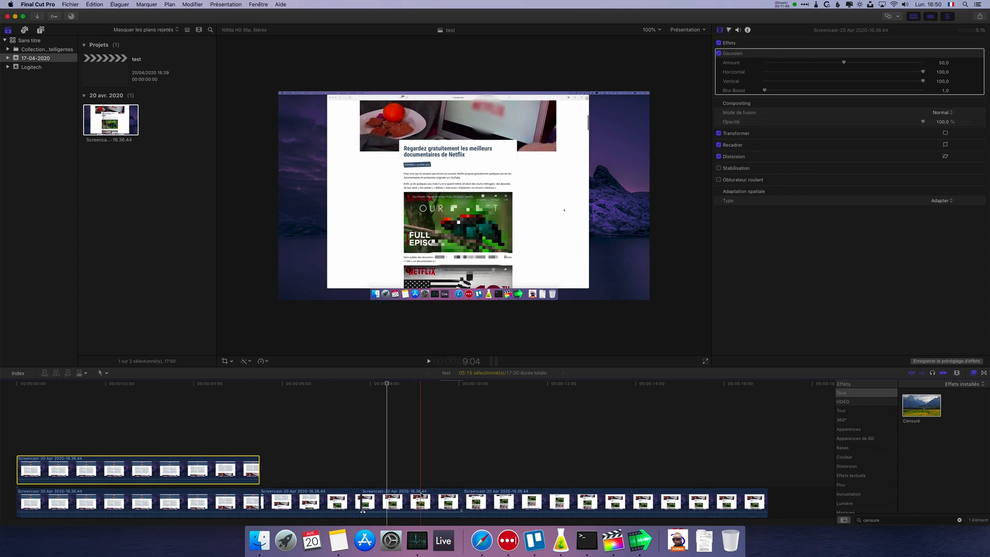
click(422, 496)
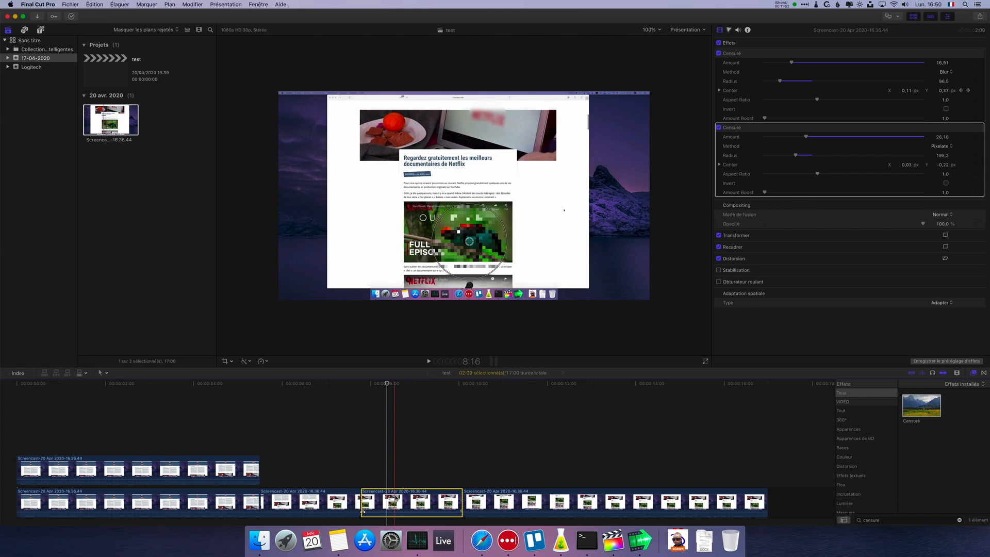
right_click(395, 497)
click(436, 475)
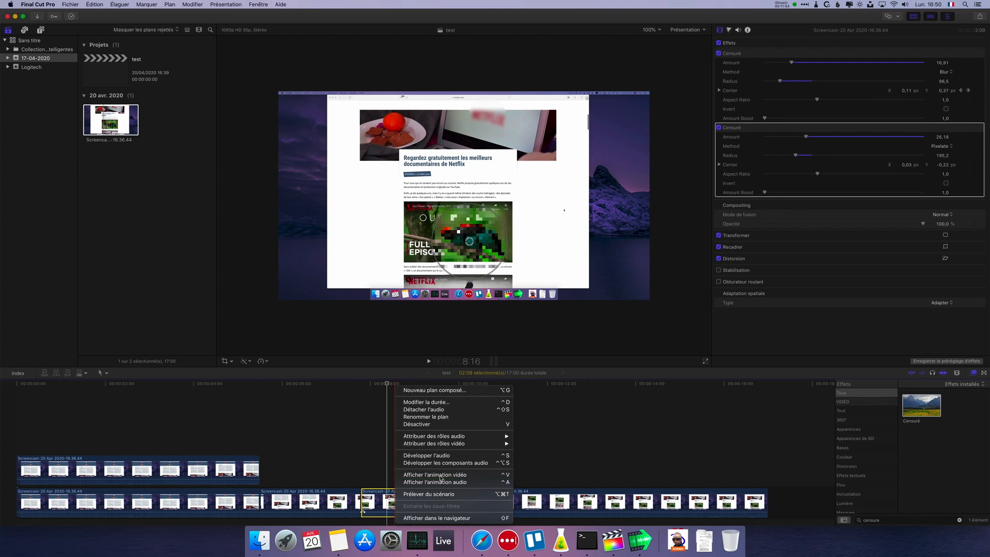
key(space)
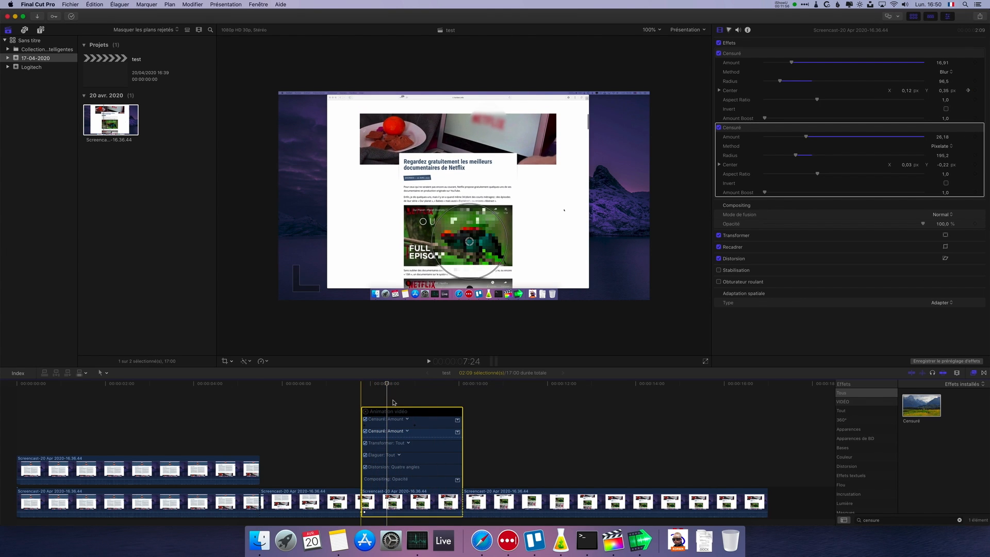